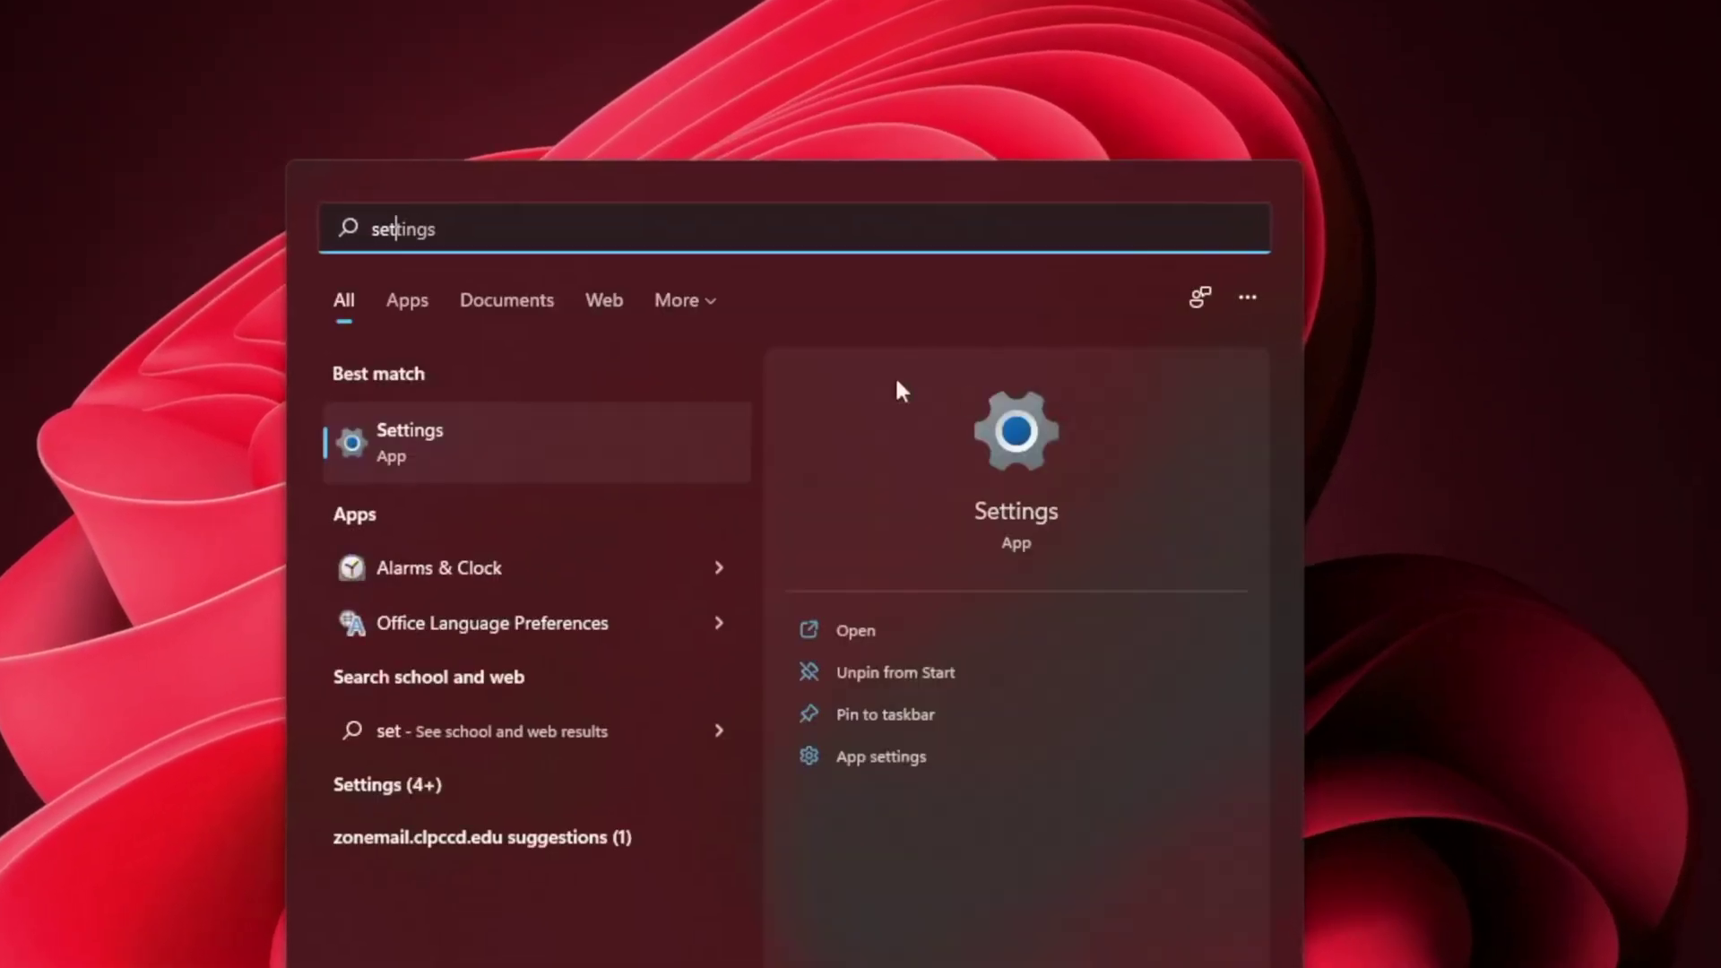
Open Settings to System > About and check that the OS build is 22518.1000.
left_click(527, 442)
scroll(1019, 529, "down", 2)
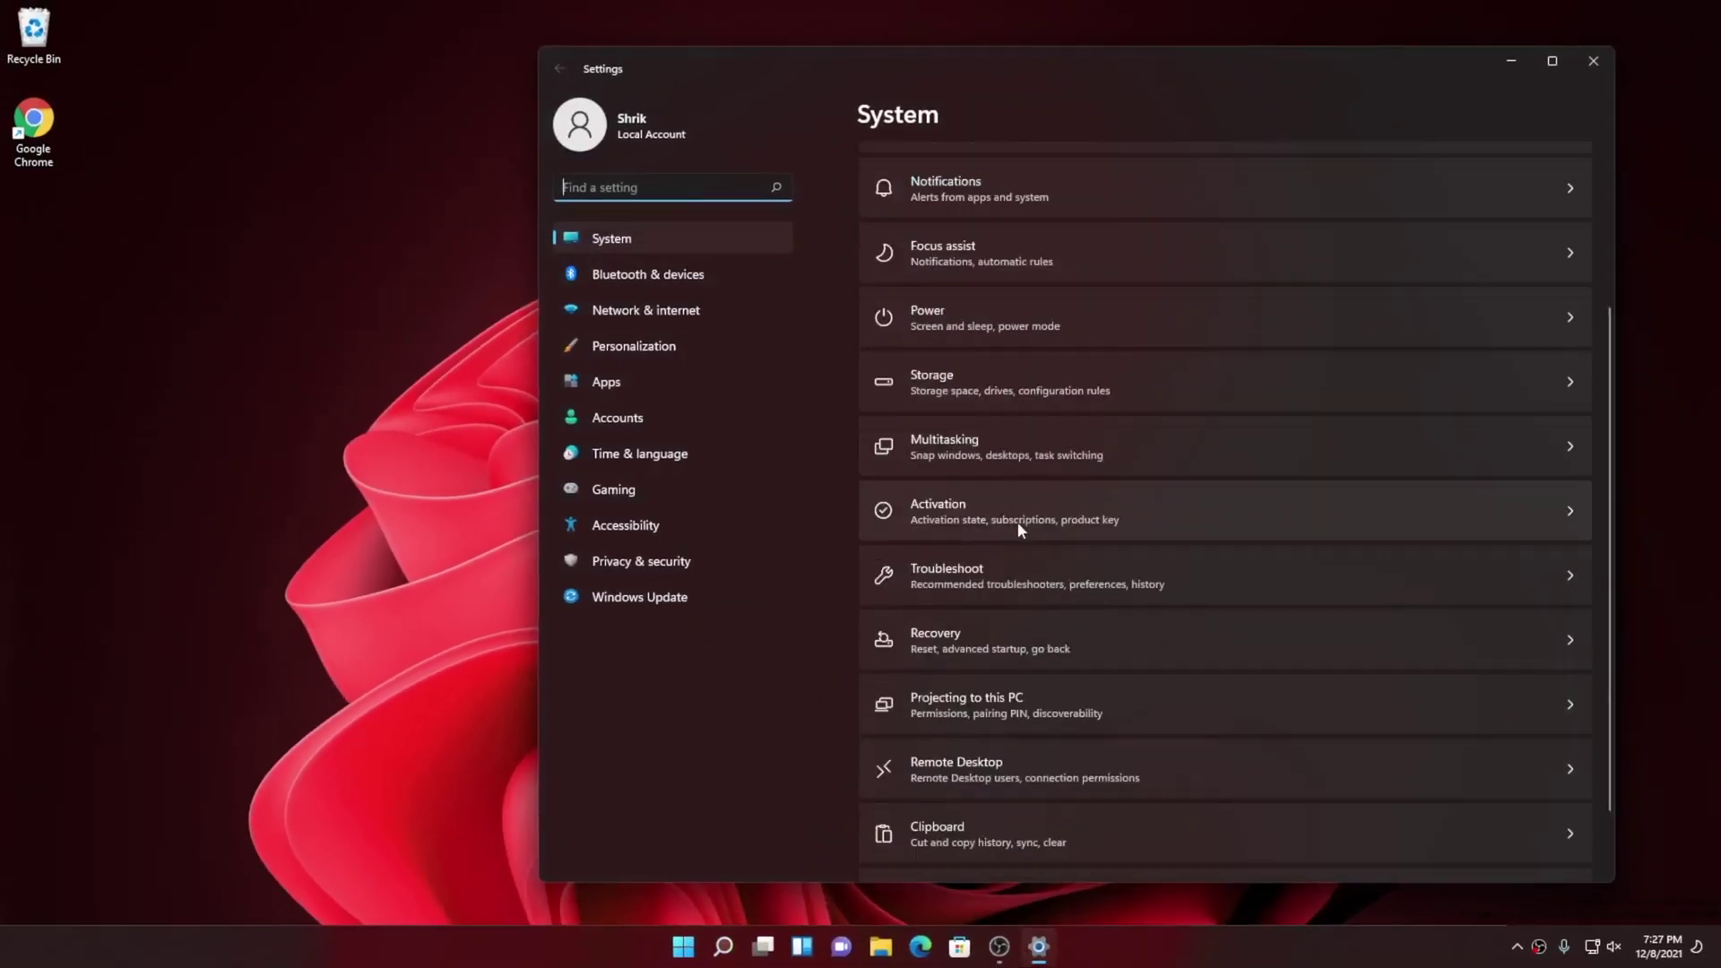
scroll(1019, 522, "down", 1)
left_click(1019, 839)
scroll(1073, 377, "down", 3)
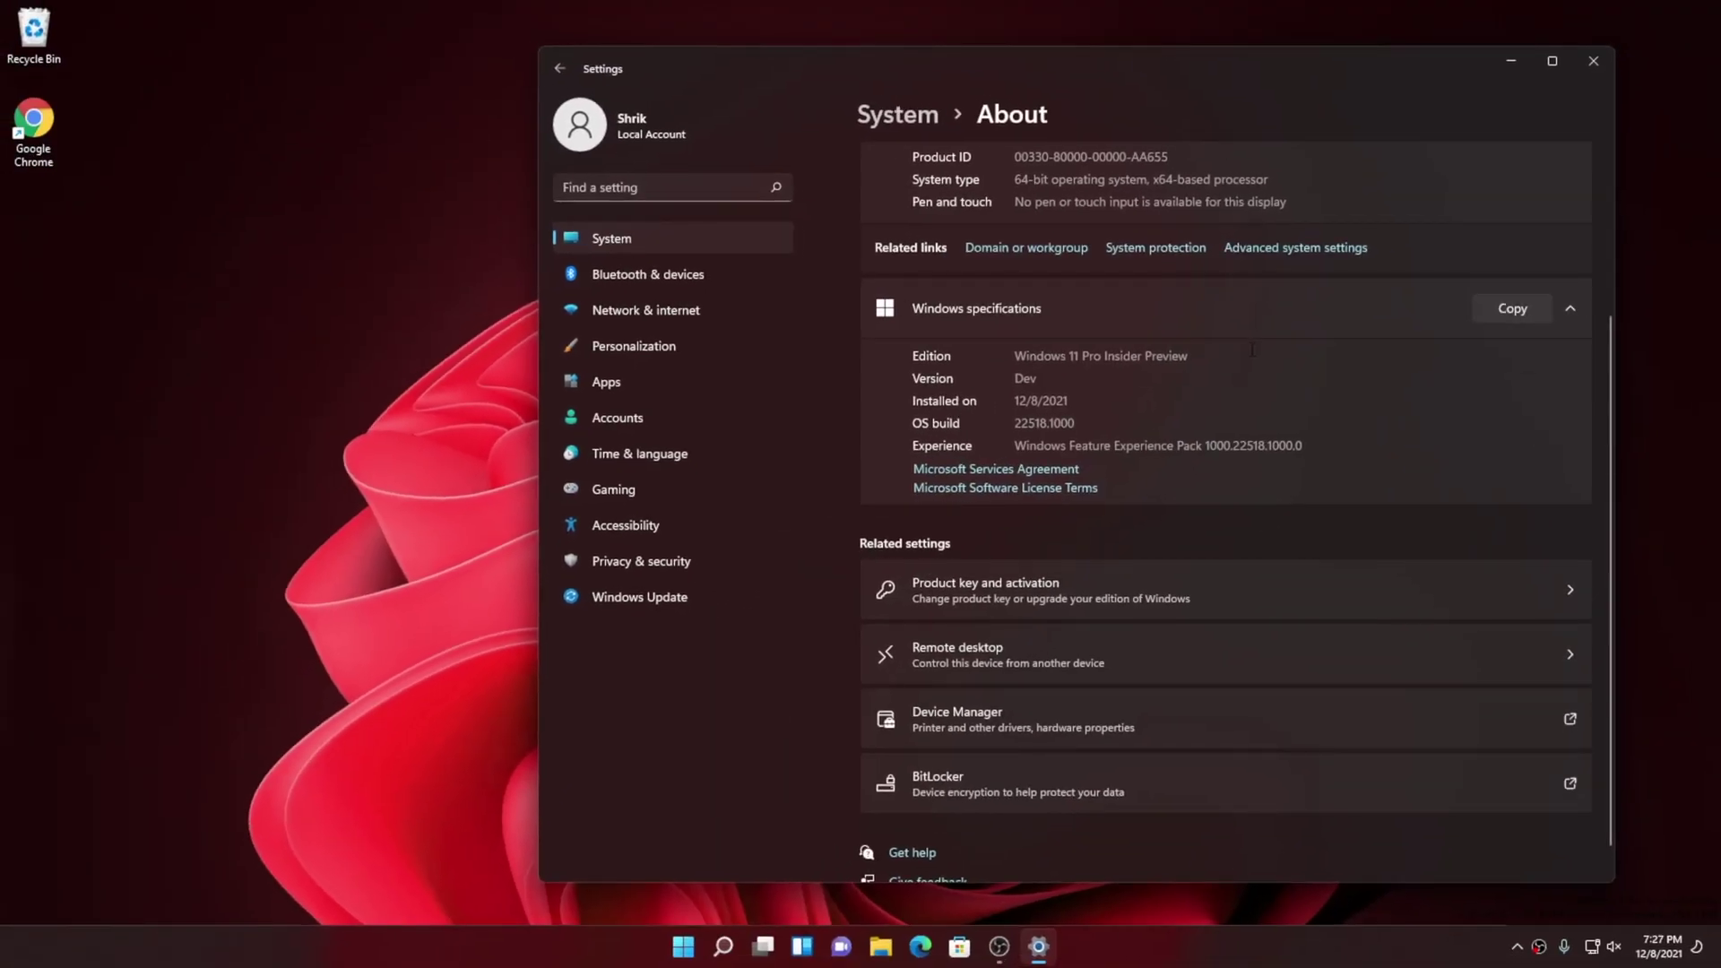
Close Settings and search Microsoft Store for 'wsl'.
left_click(1593, 63)
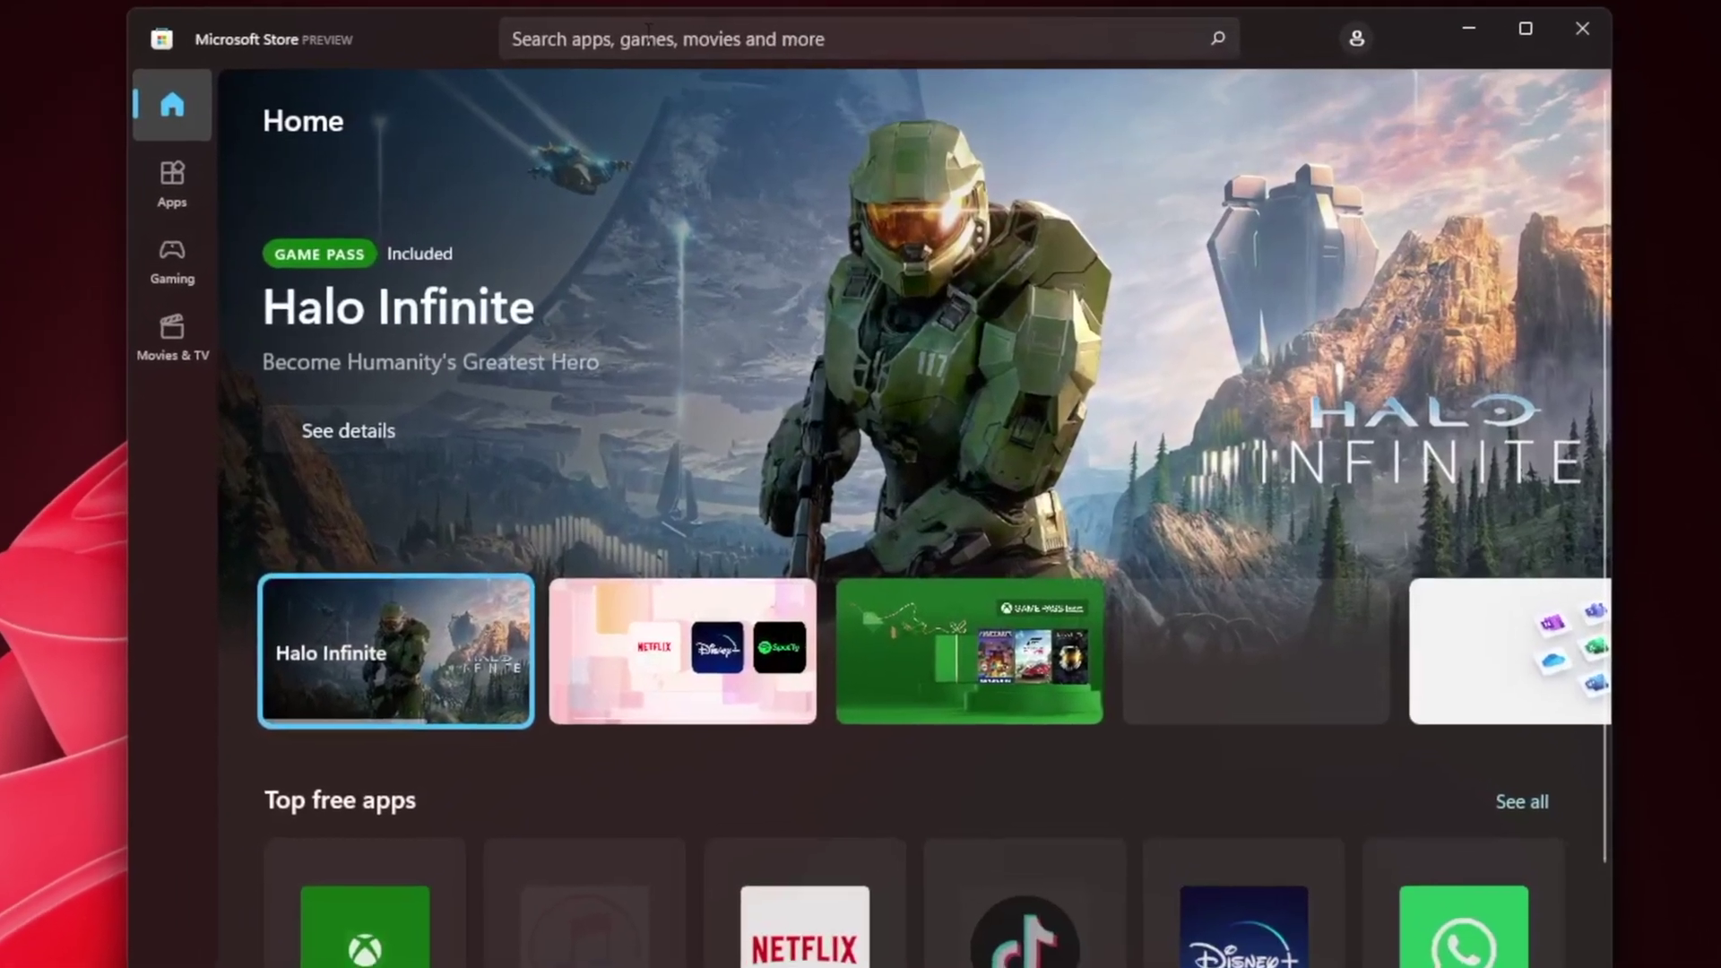
left_click(418, 53)
type("wsl")
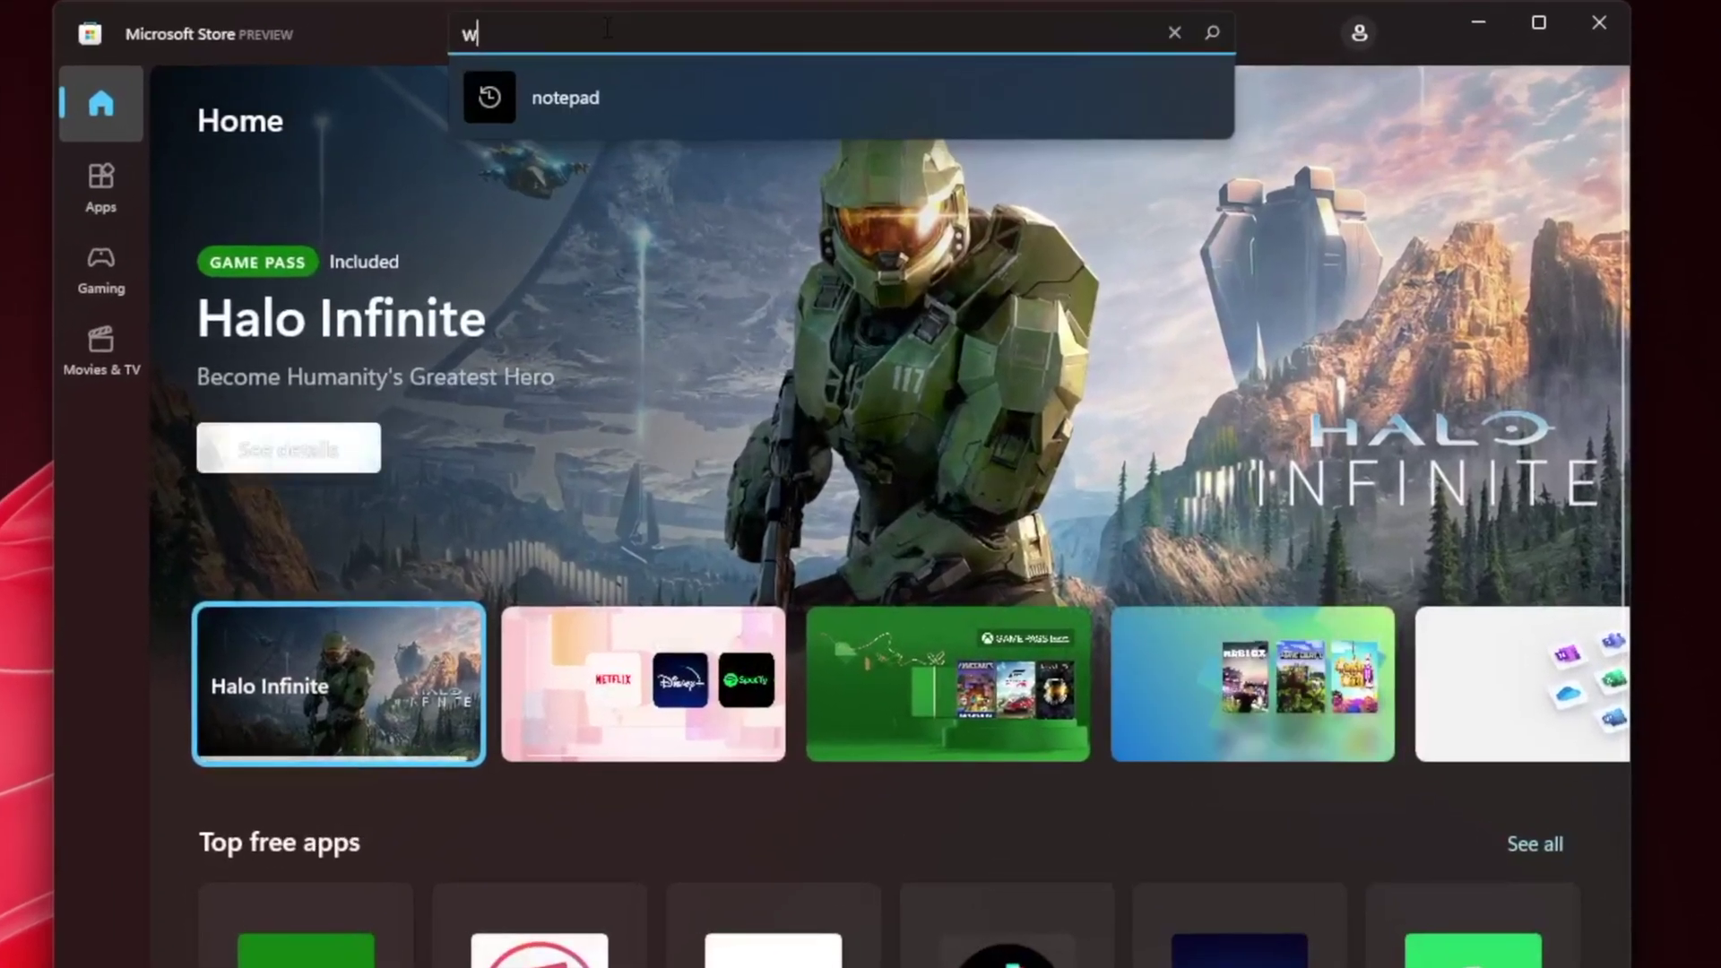
key("Return")
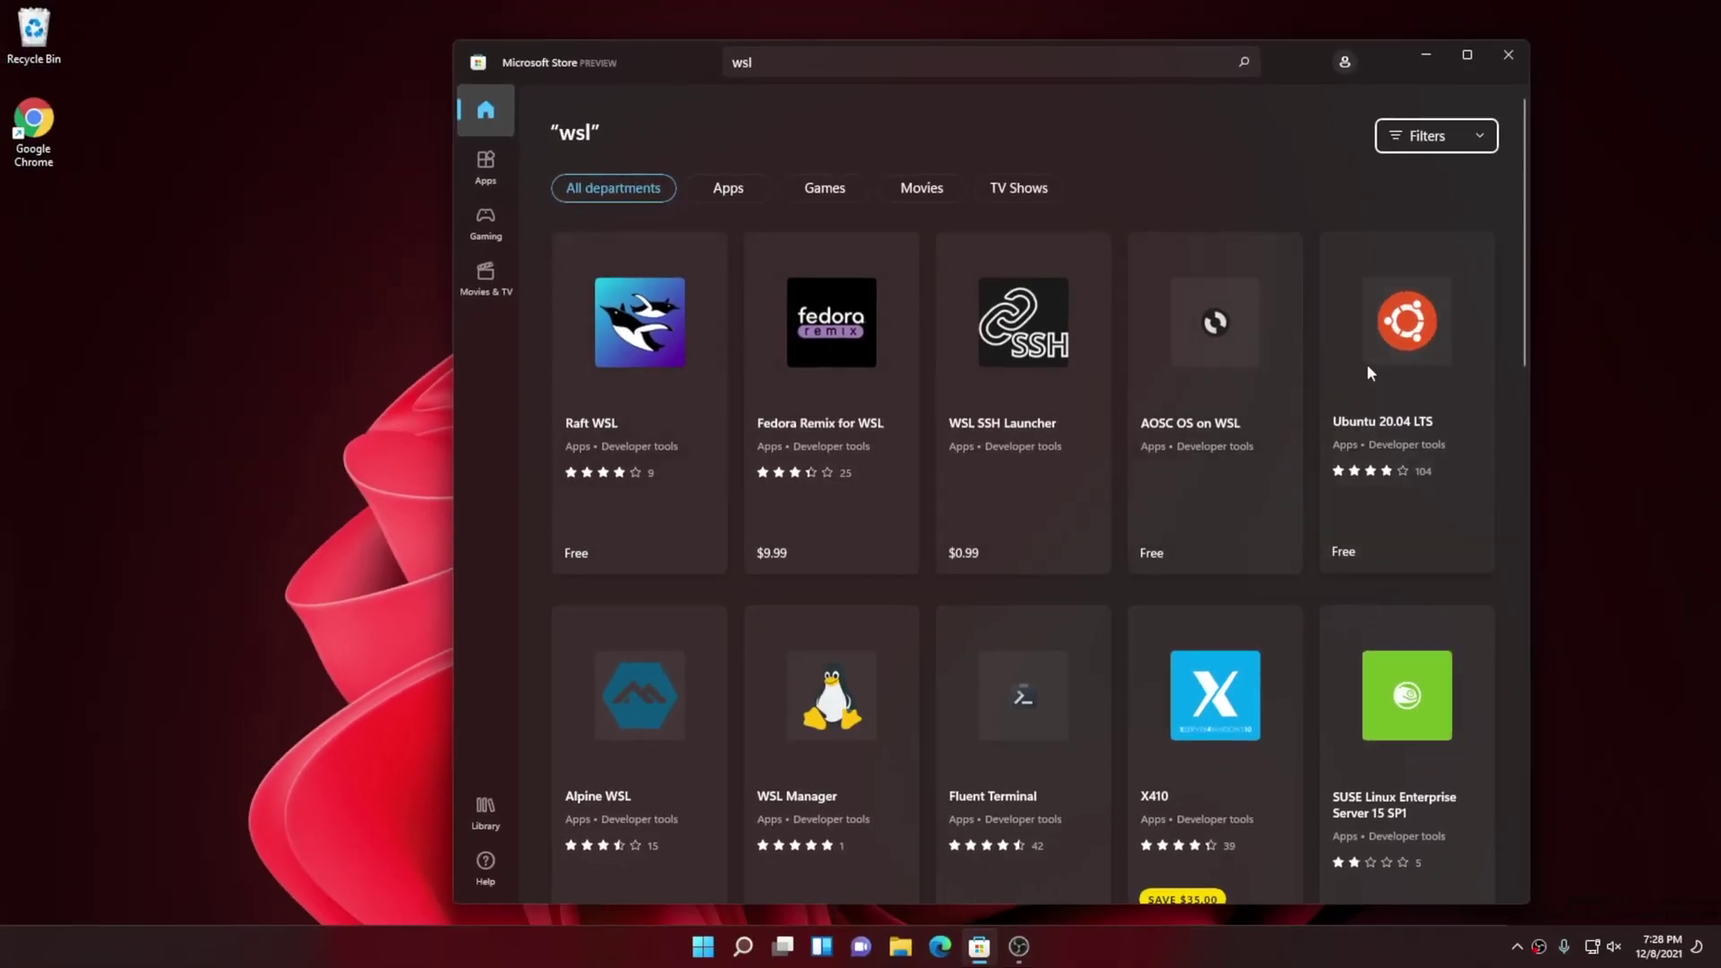
Install and launch Windows Subsystem for Linux Preview, then go back to the wsl results.
scroll(1218, 520, "down", 5)
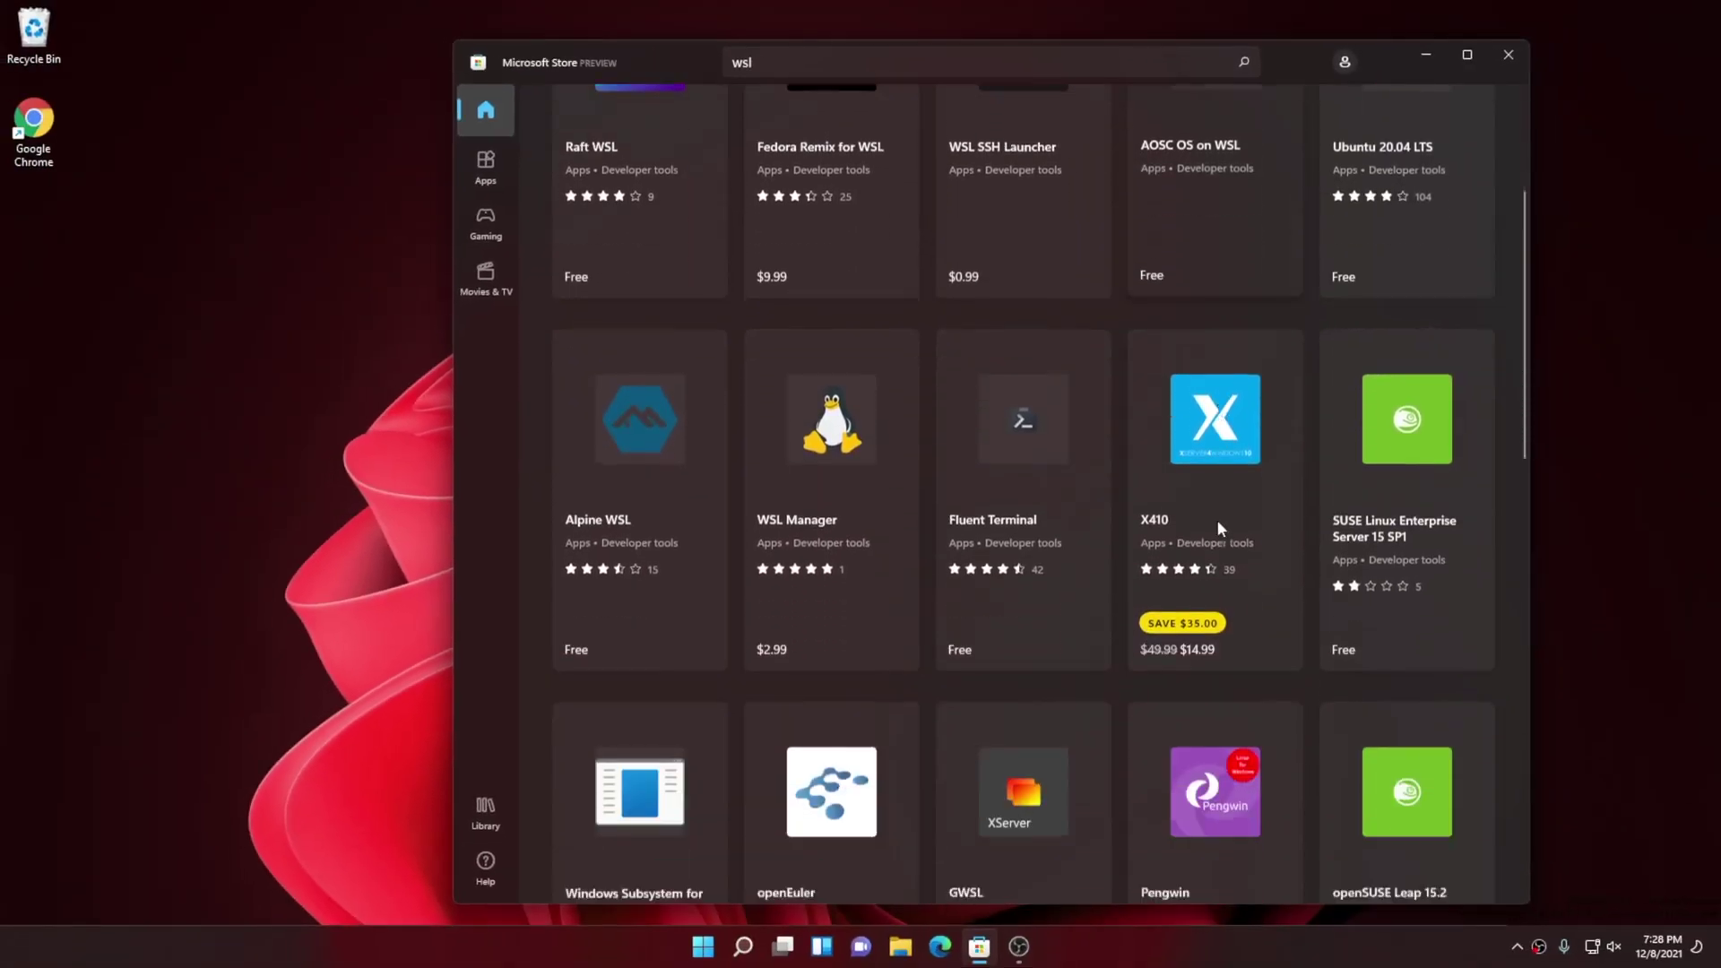
left_click(636, 636)
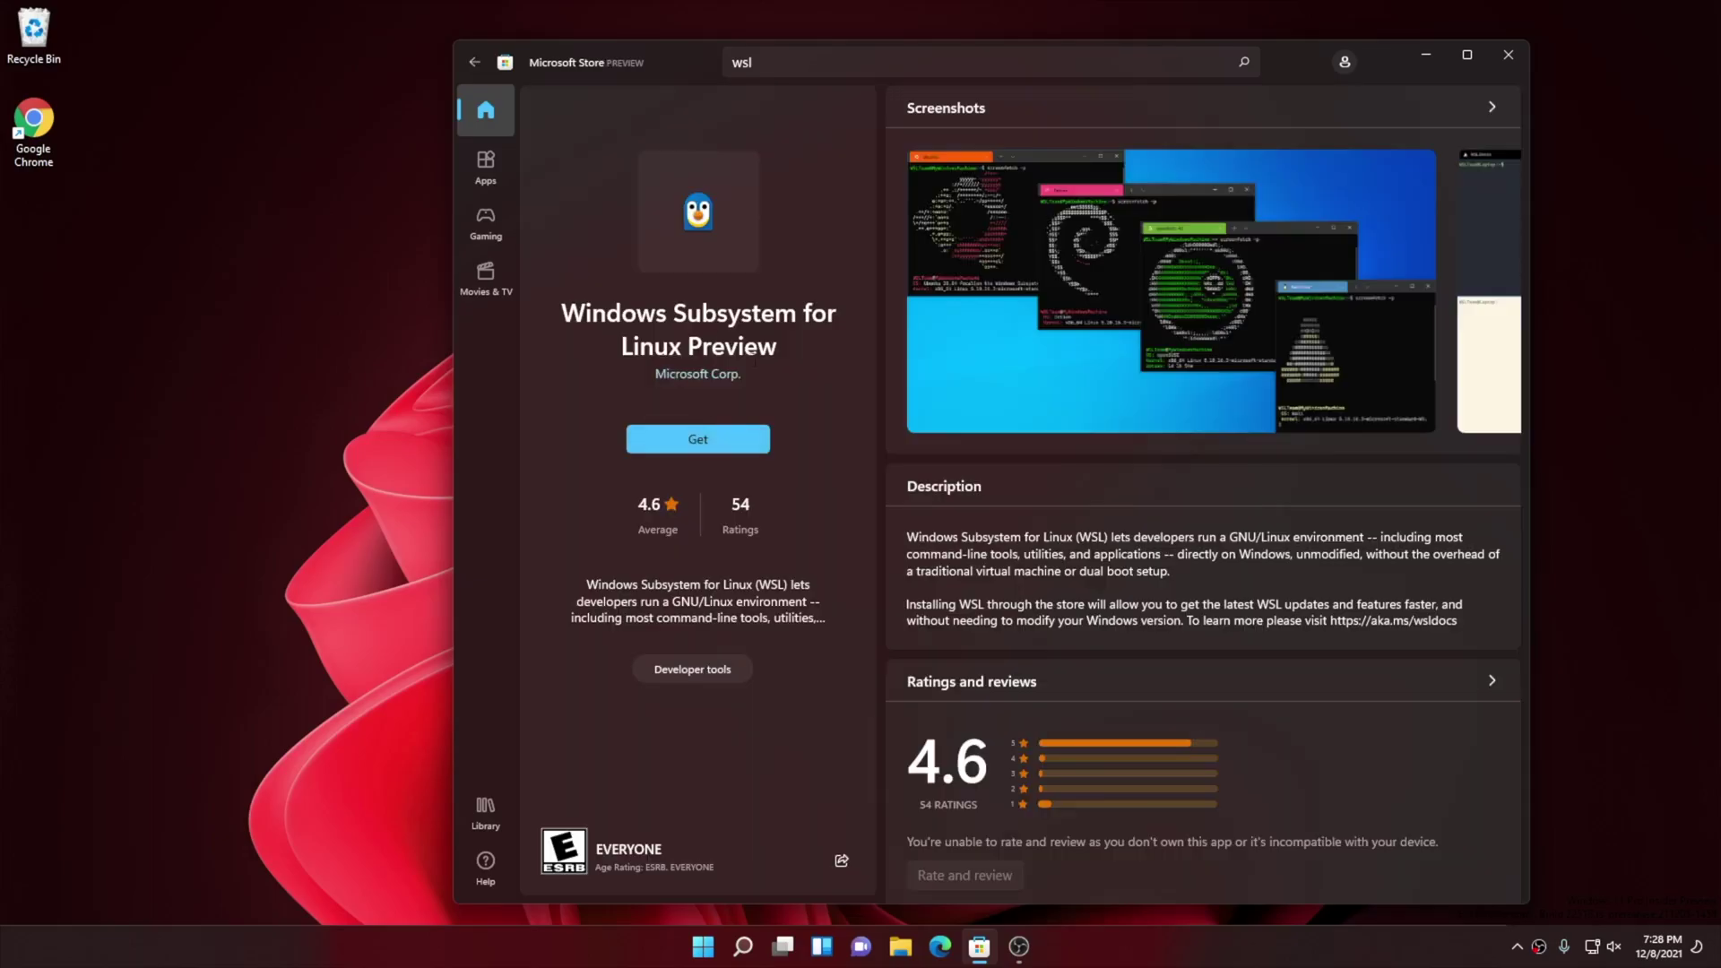
left_click(699, 439)
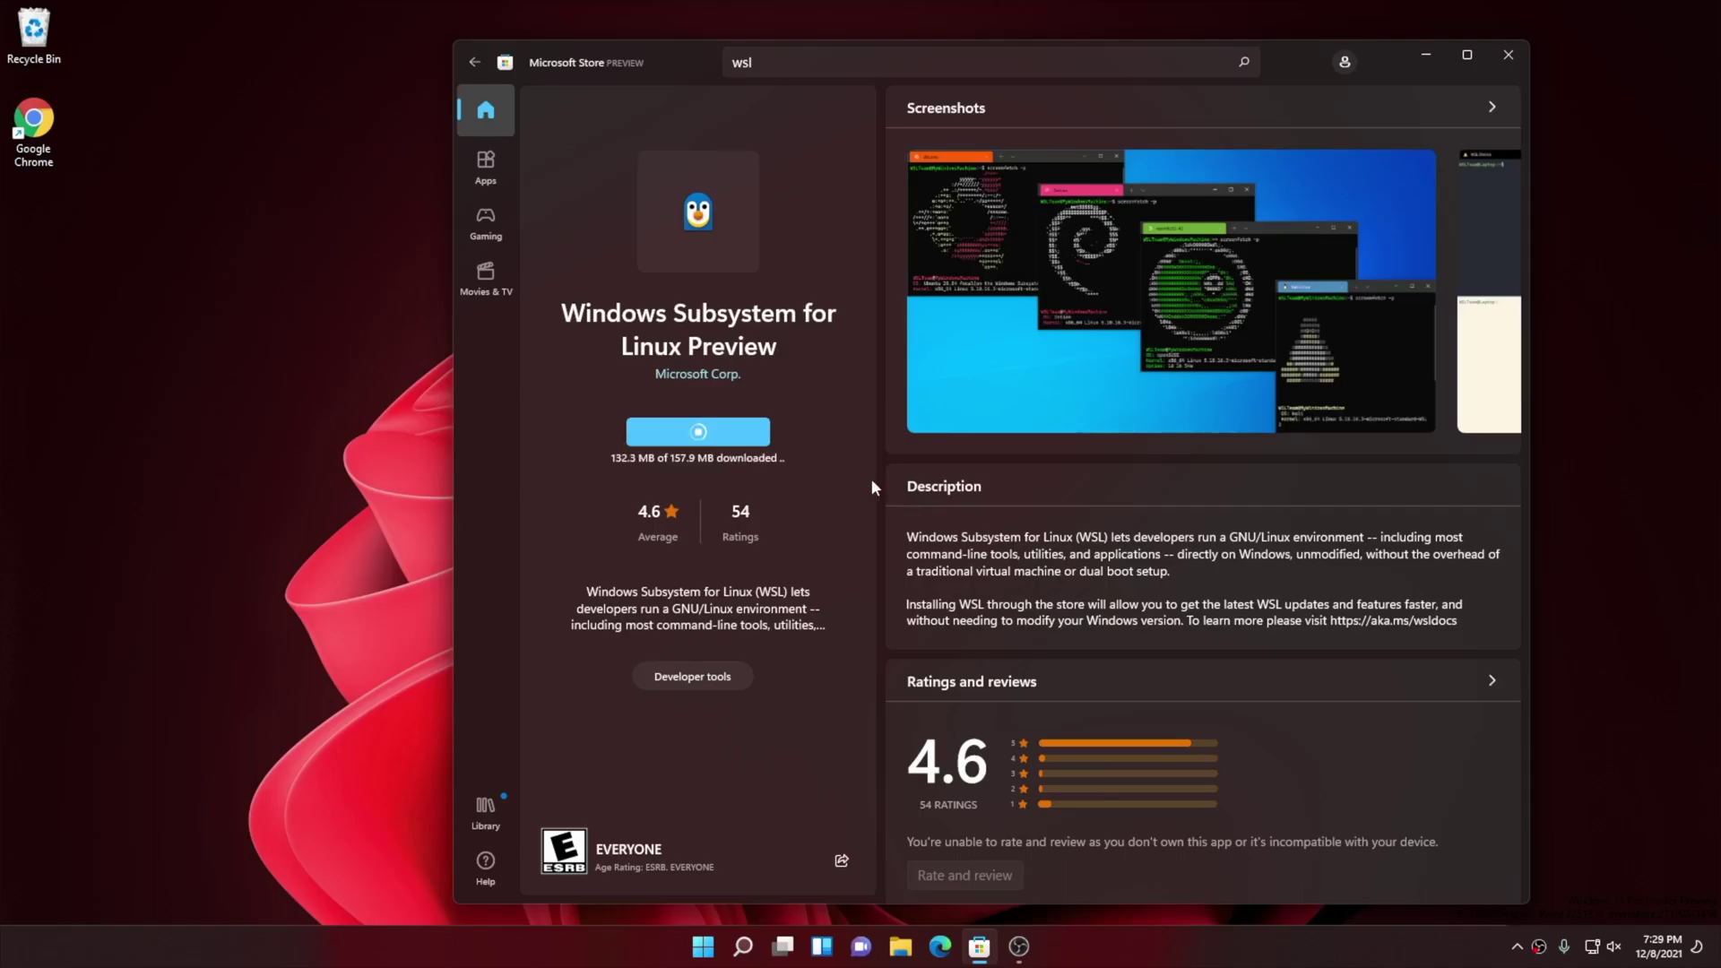
left_click(749, 439)
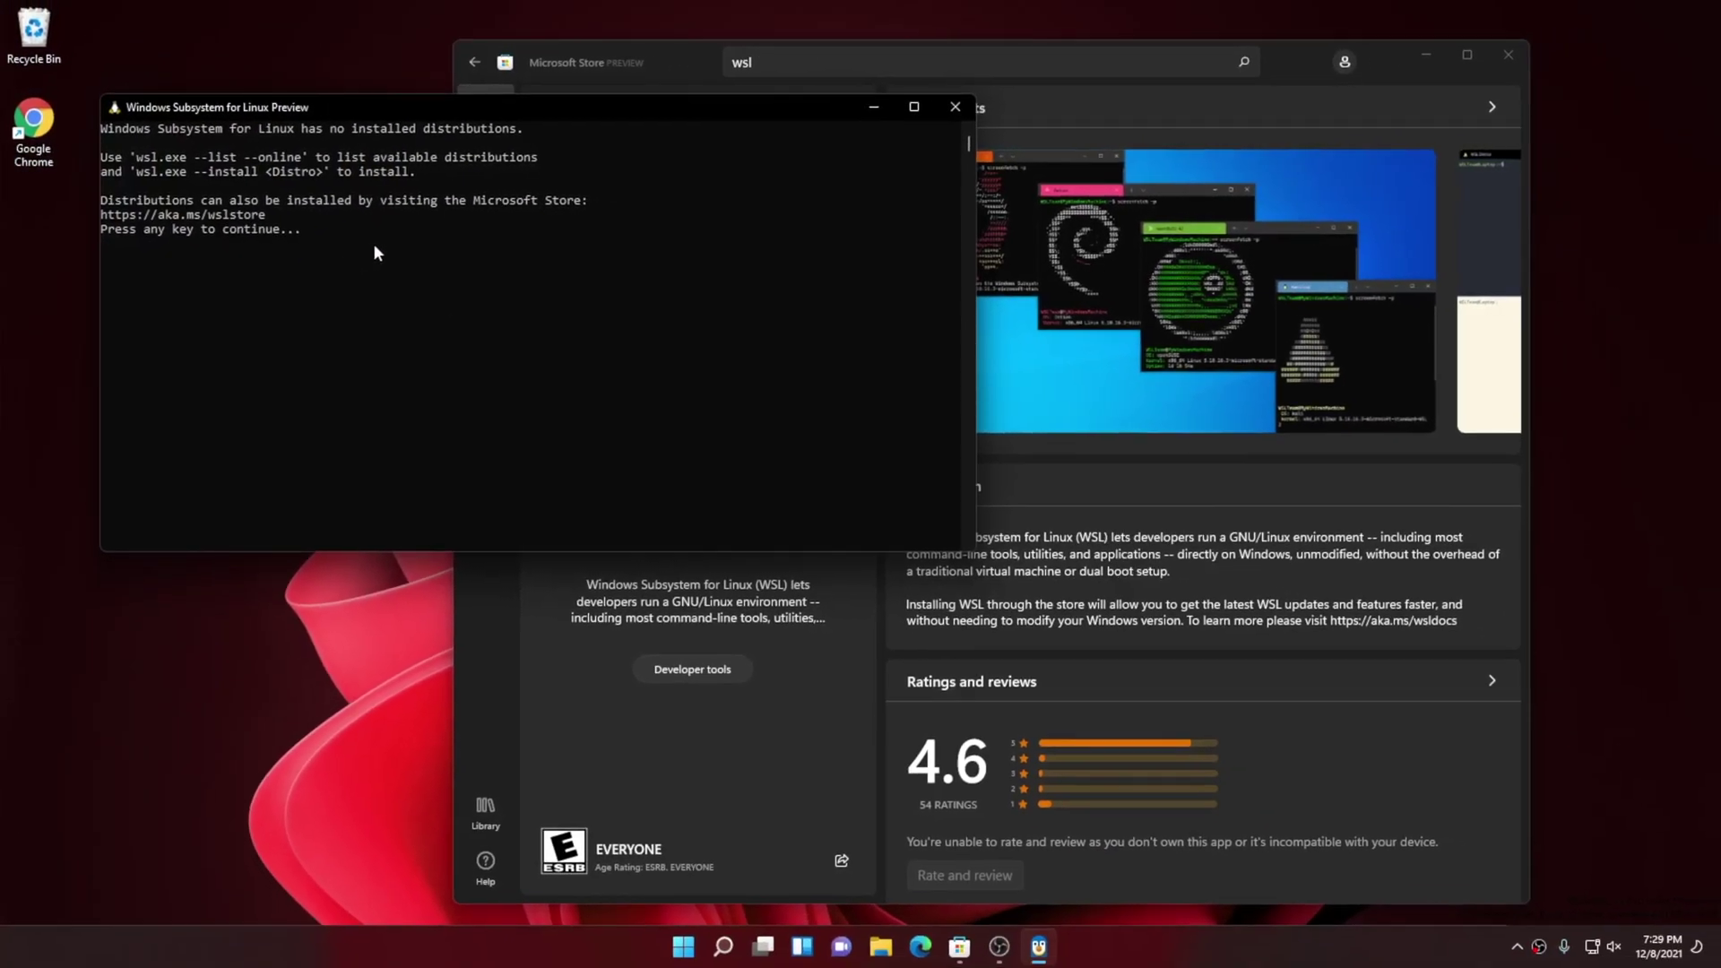
key("Return")
left_click(468, 62)
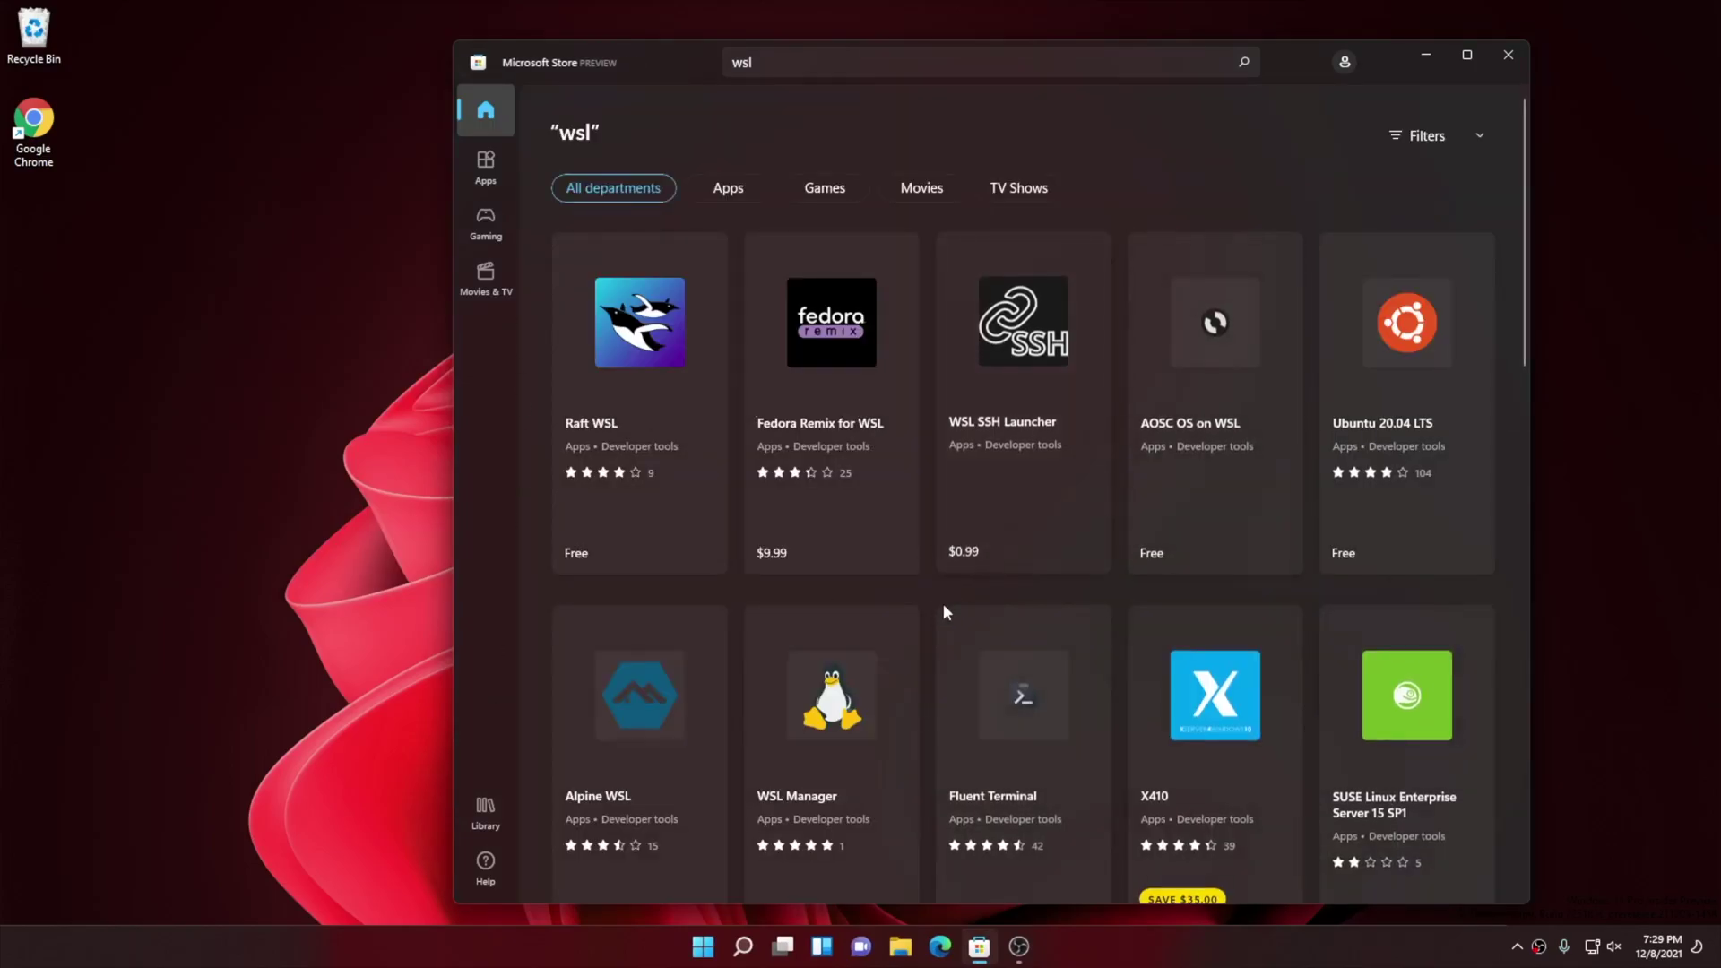
Install Ubuntu 20.04 LTS, then find 'Turn Windows features on or off' in Start and open it.
left_click(1407, 403)
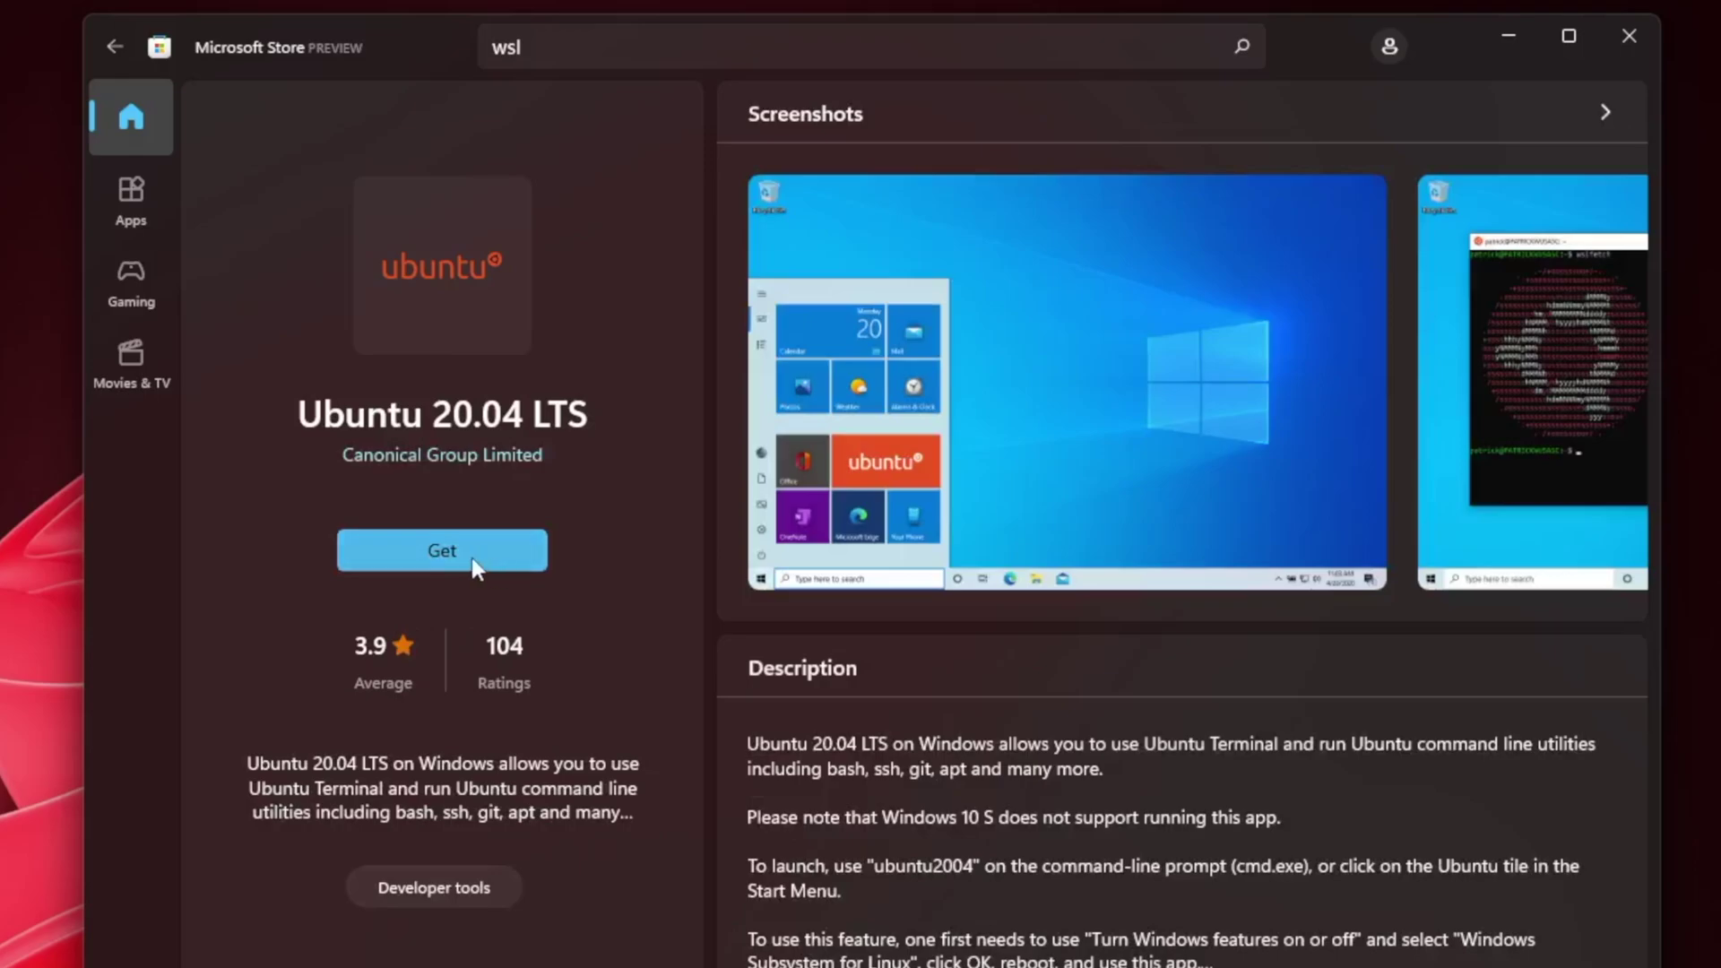
left_click(632, 459)
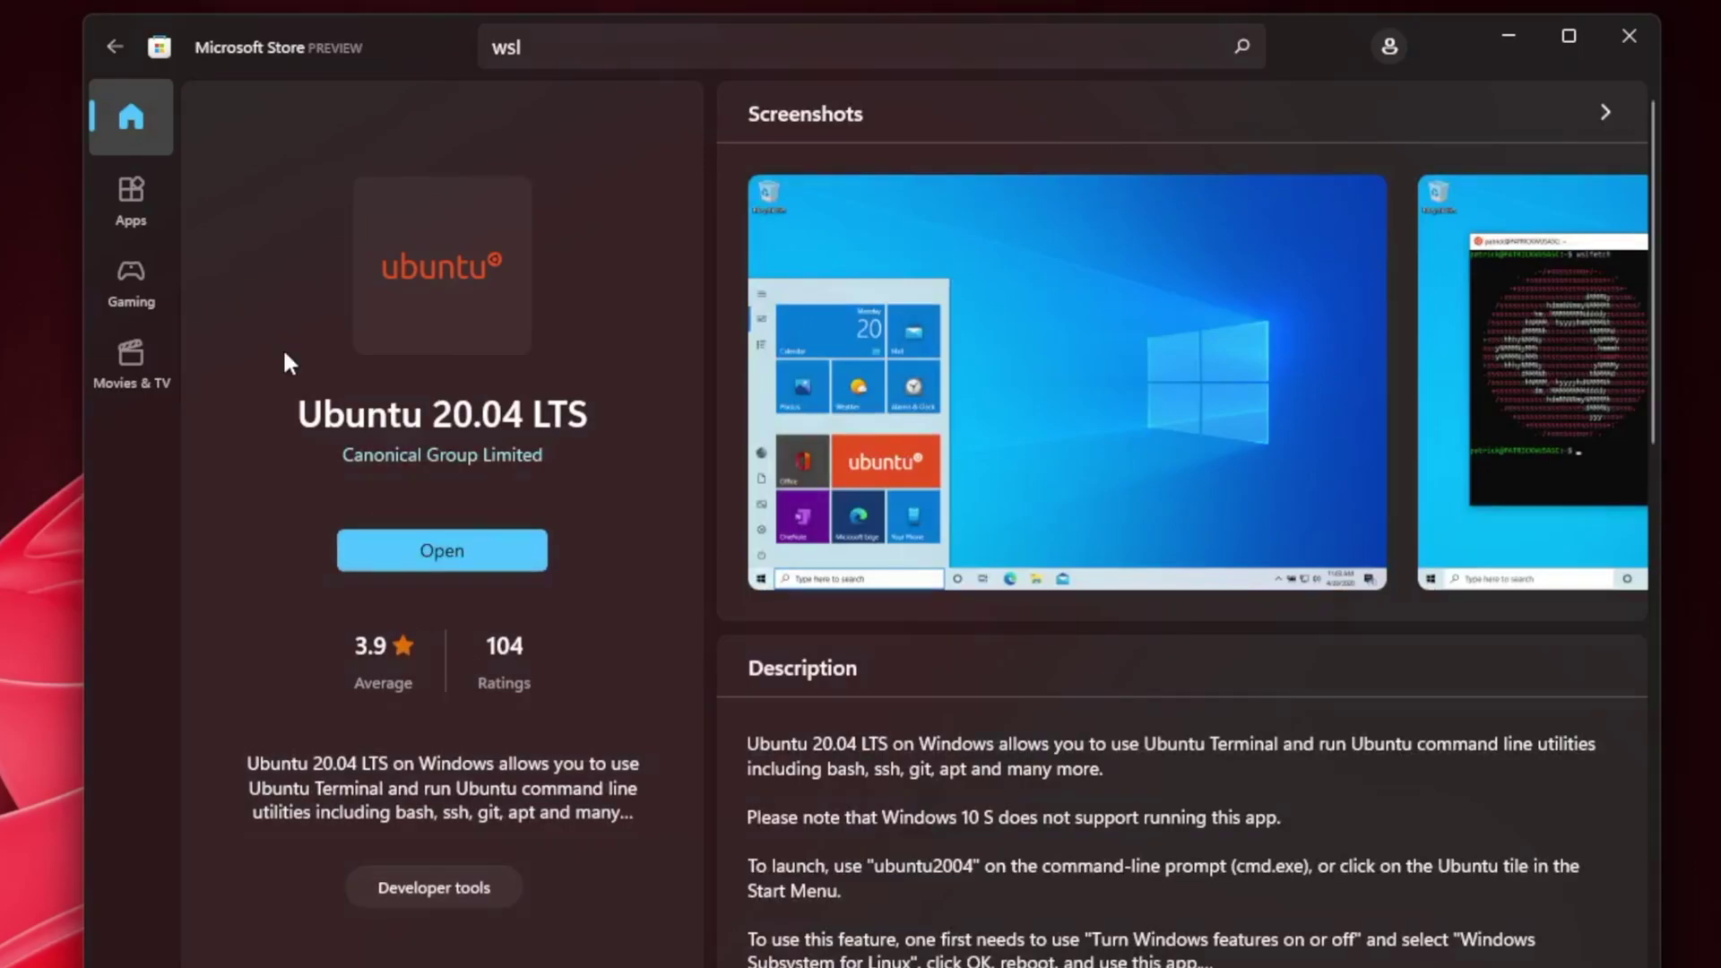
key("super")
type("turn w")
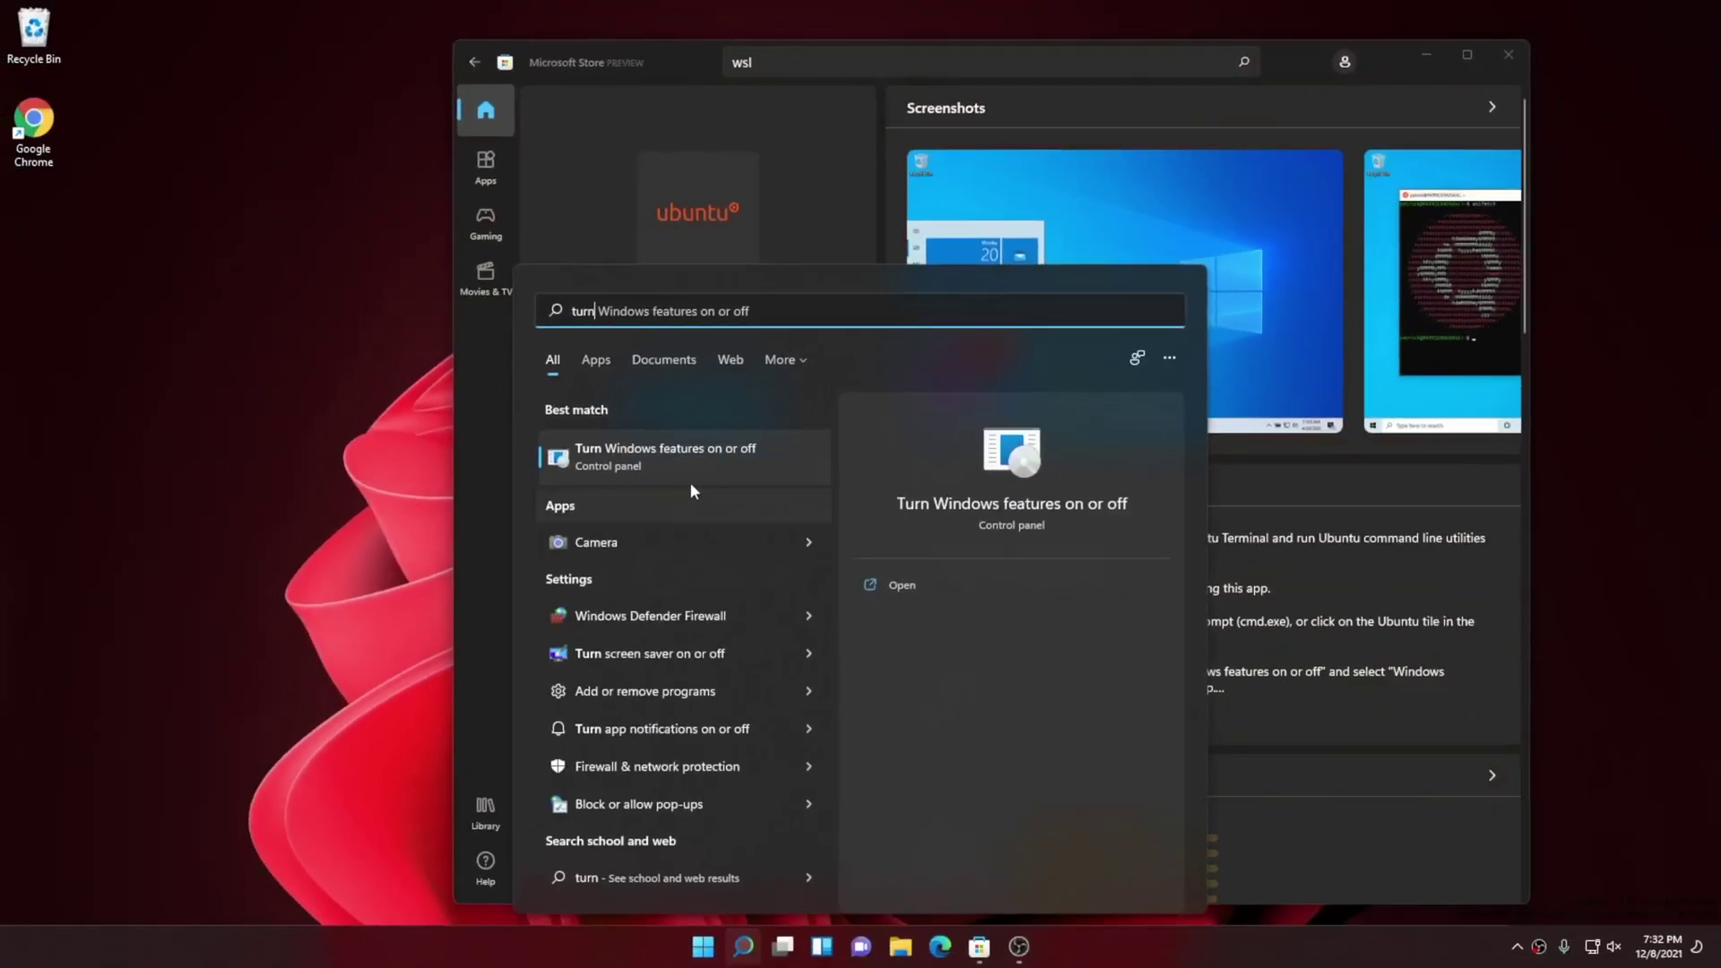
left_click(615, 487)
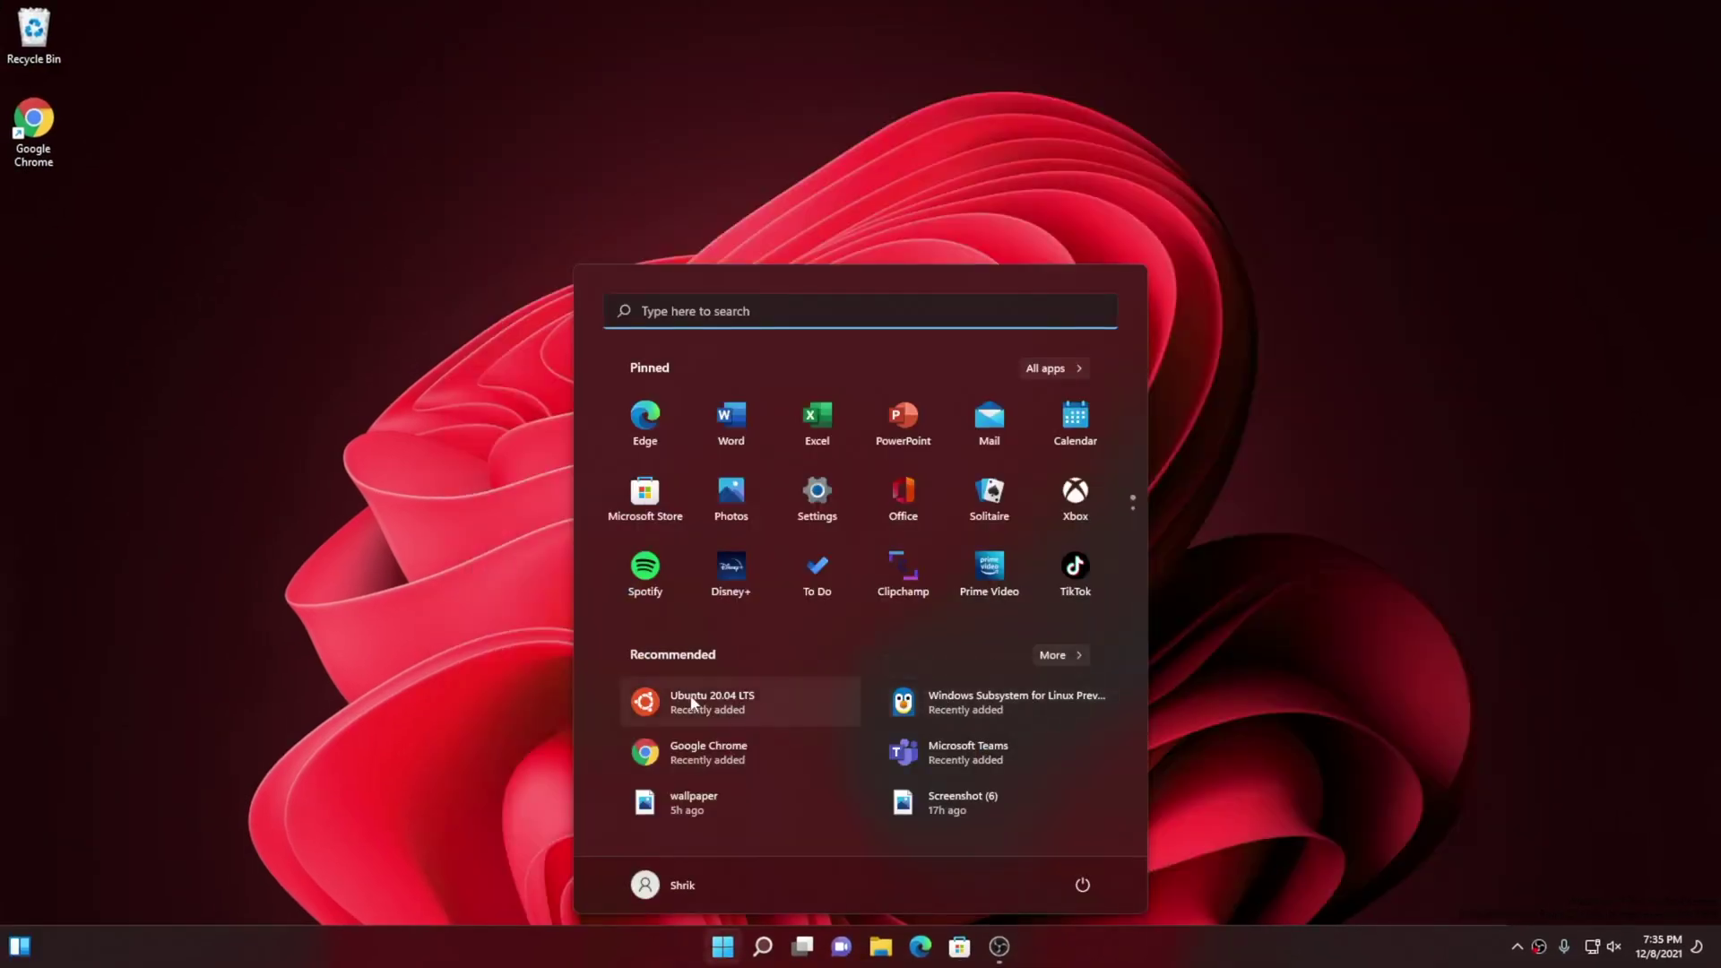
Launch Ubuntu 20.04 LTS, let first-run setup finish, and run ls in the terminal.
left_click(707, 705)
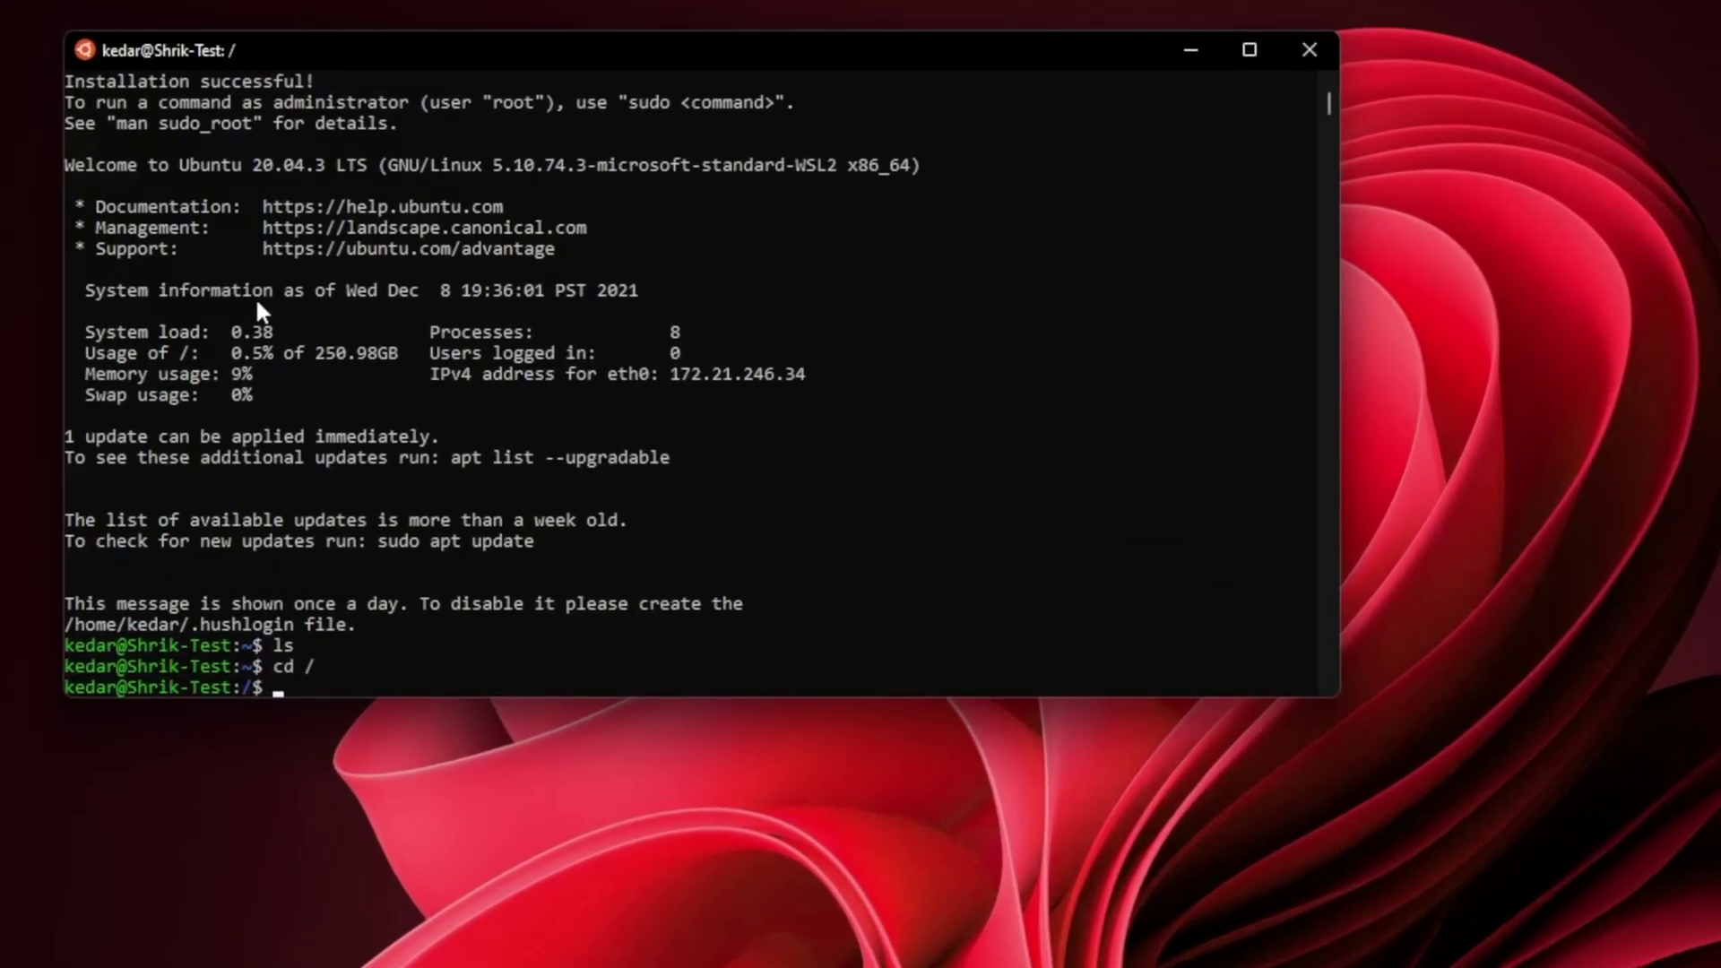
type("ls")
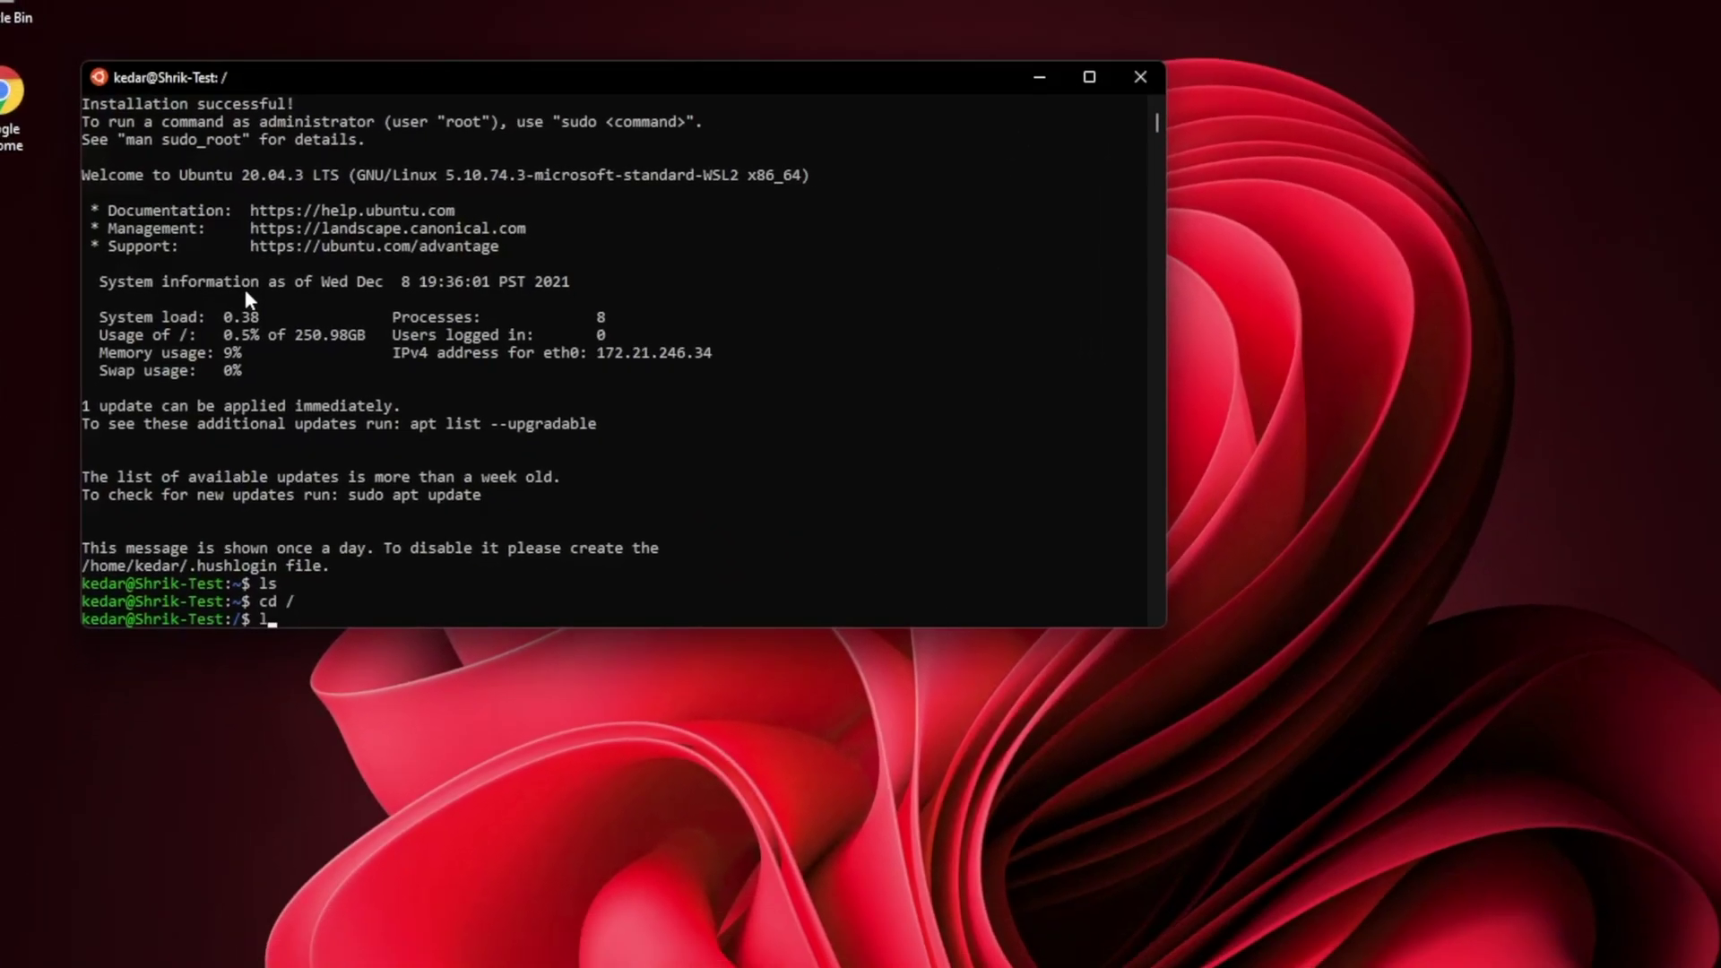
key("Return")
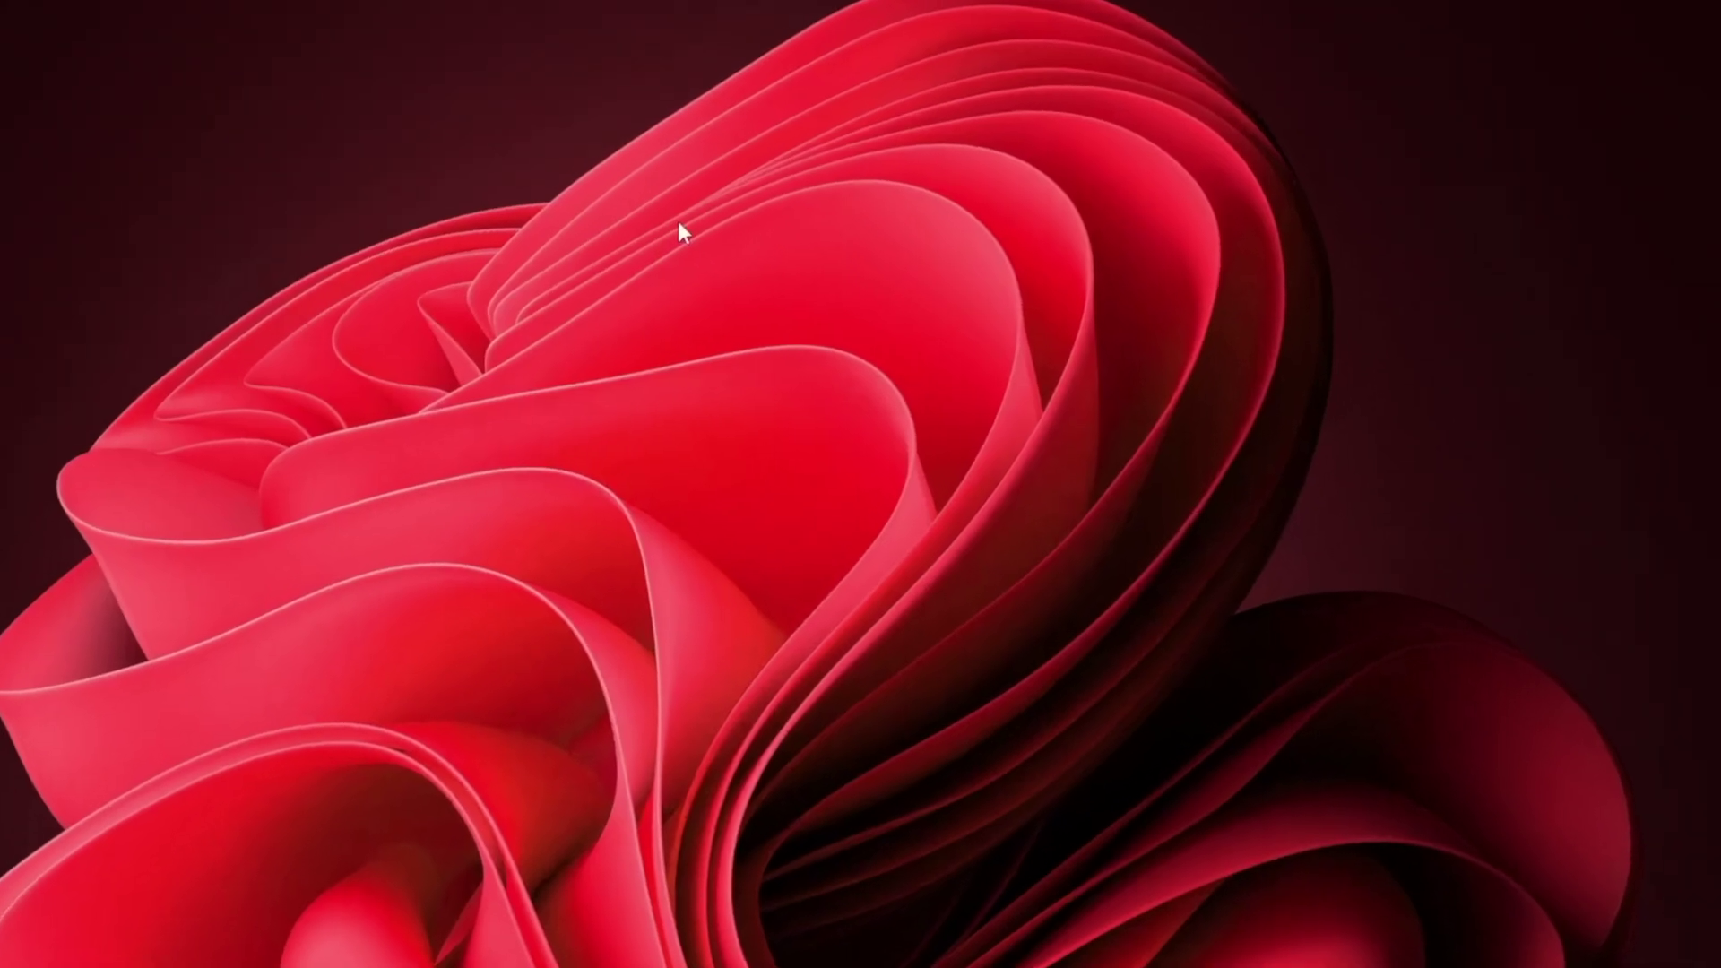
Set the desktop background to Spotlight collection under Personalize > Background, then minimize Settings.
right_click(761, 399)
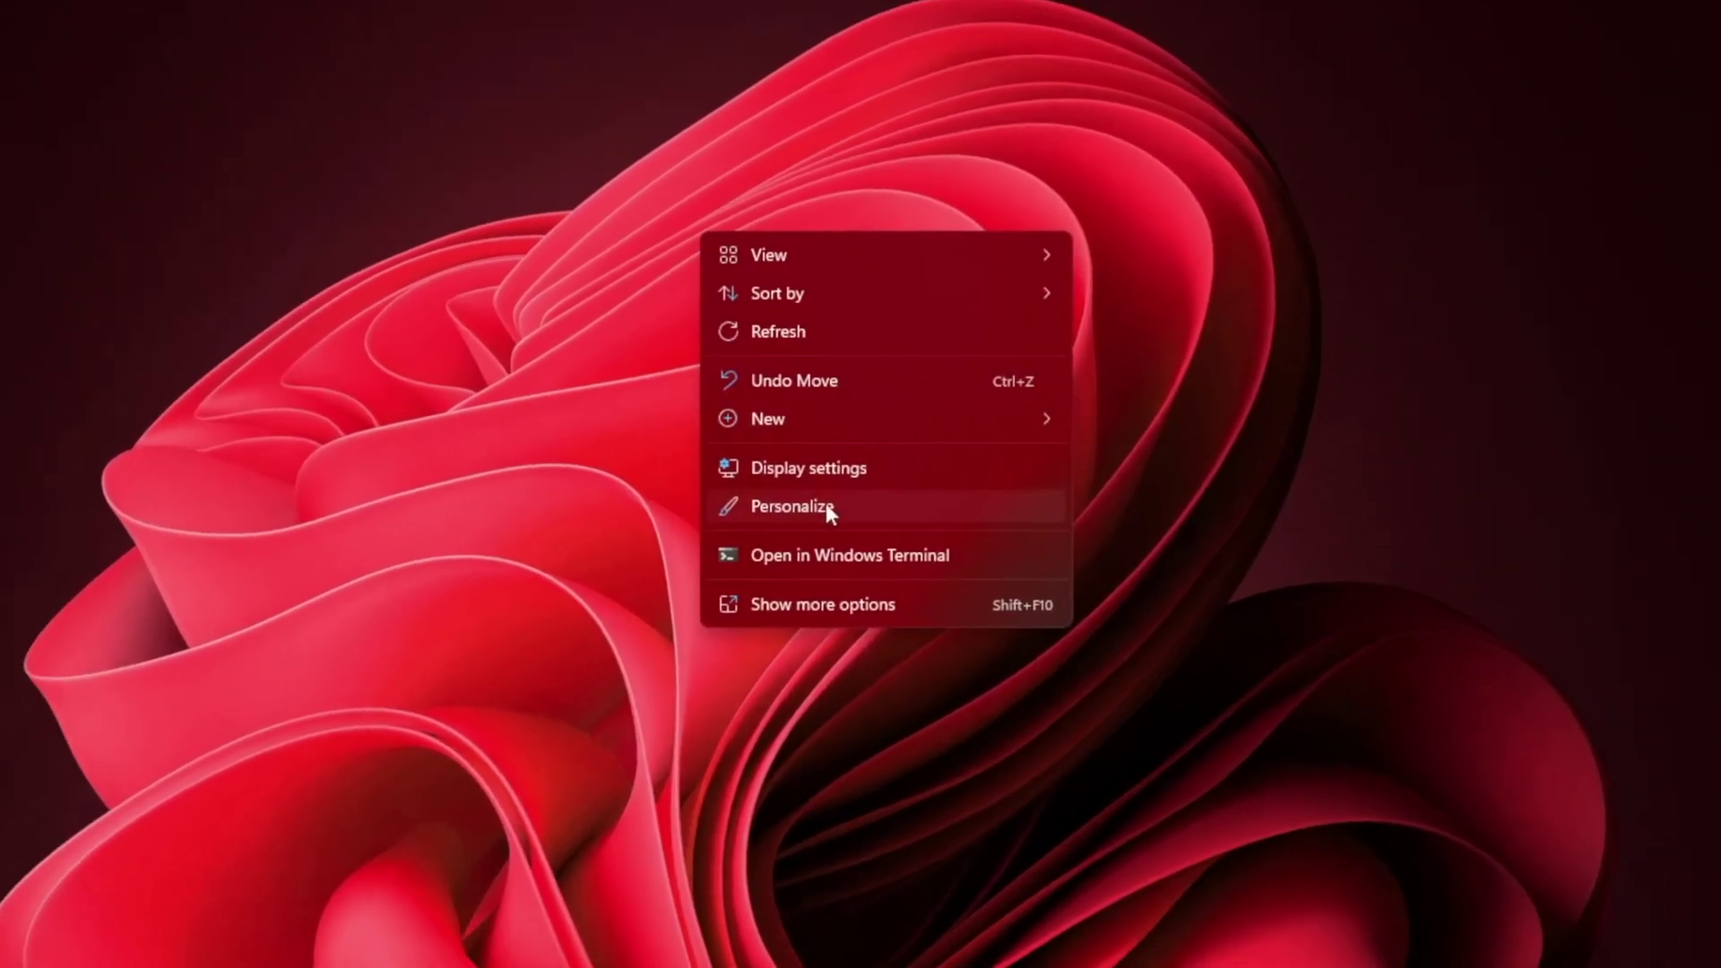
left_click(765, 518)
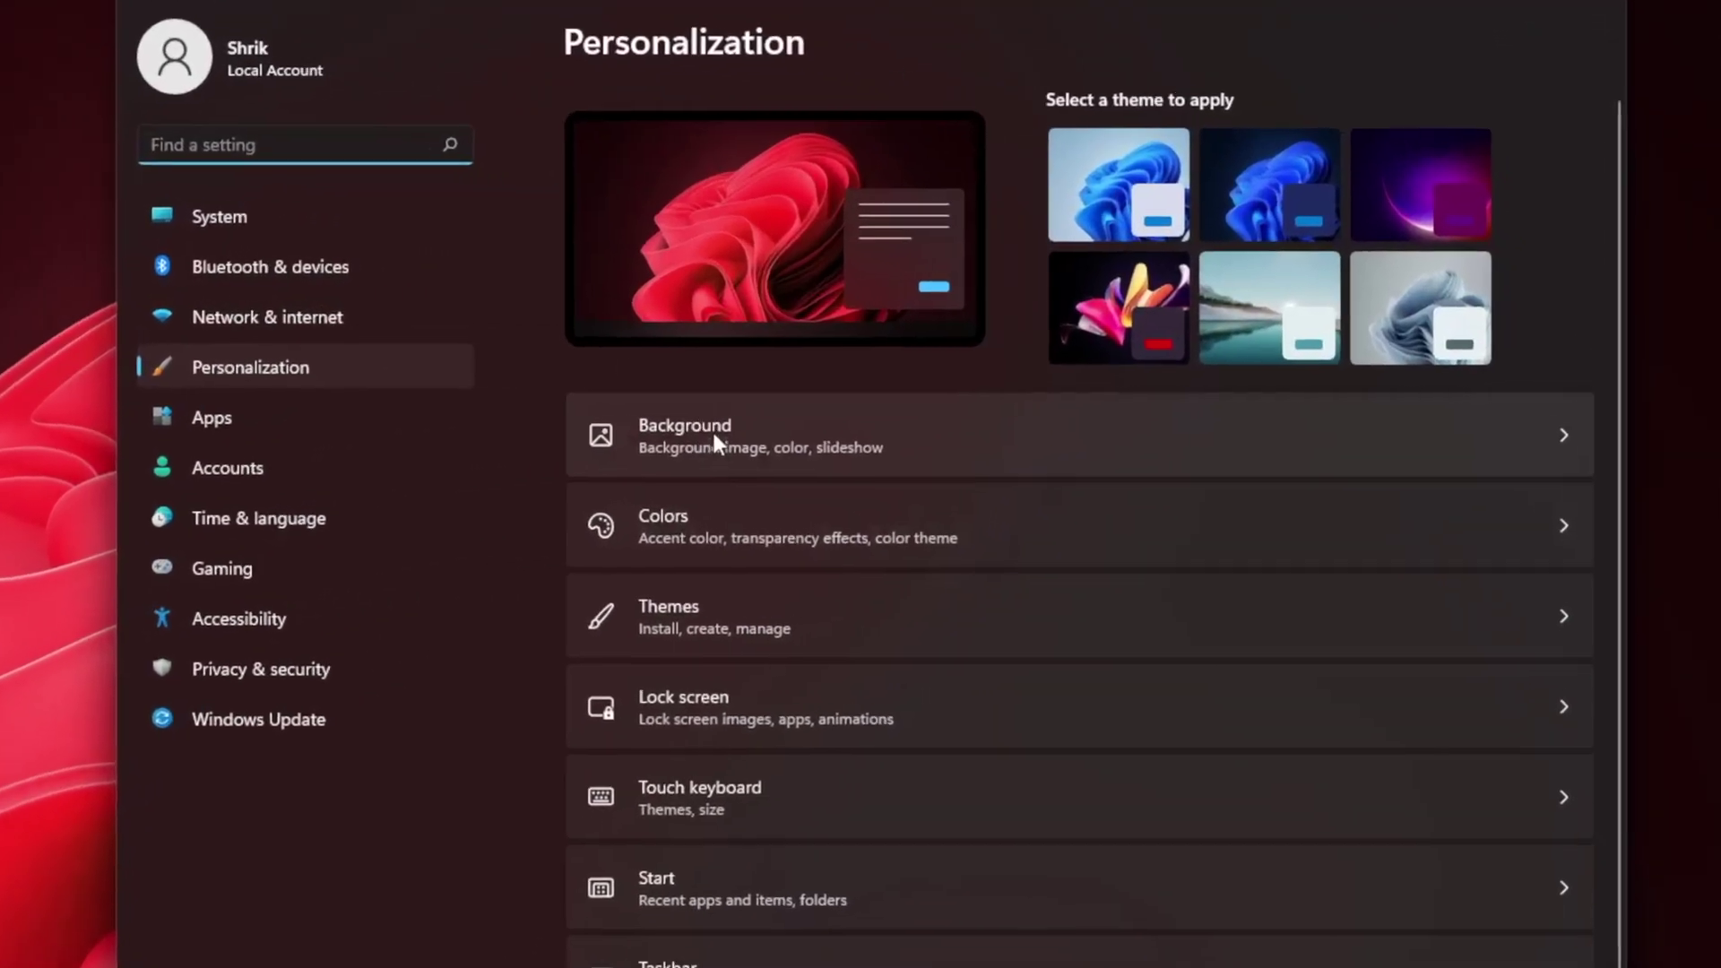
left_click(674, 436)
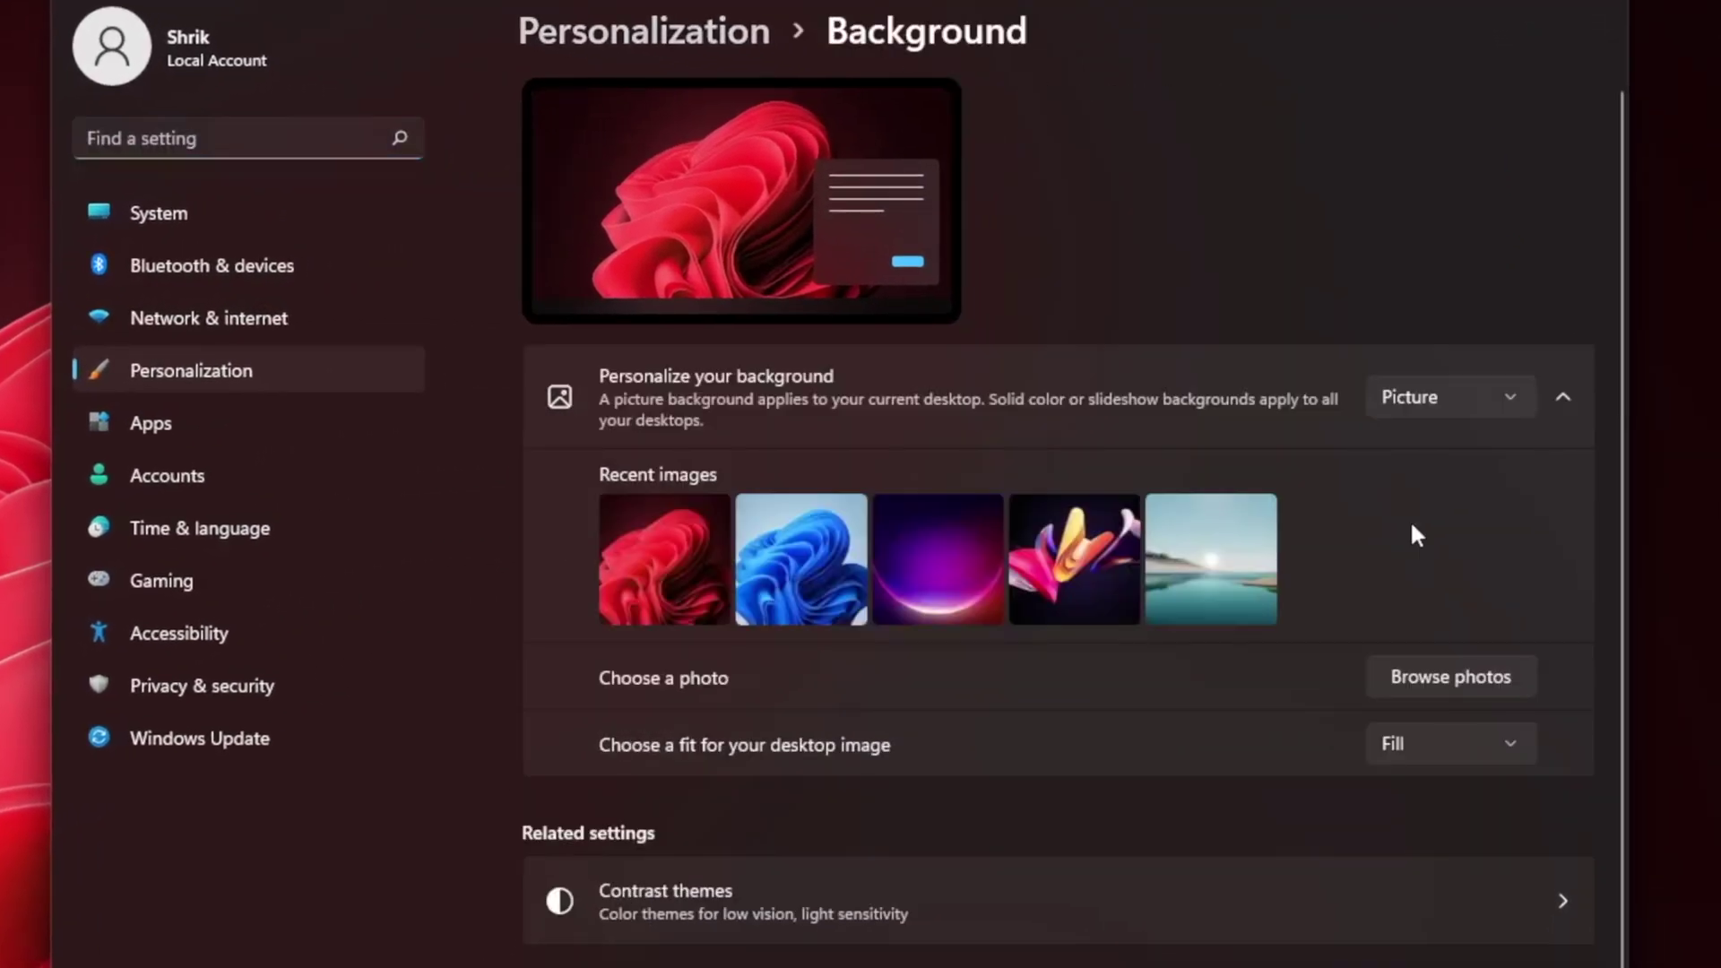
left_click(1470, 398)
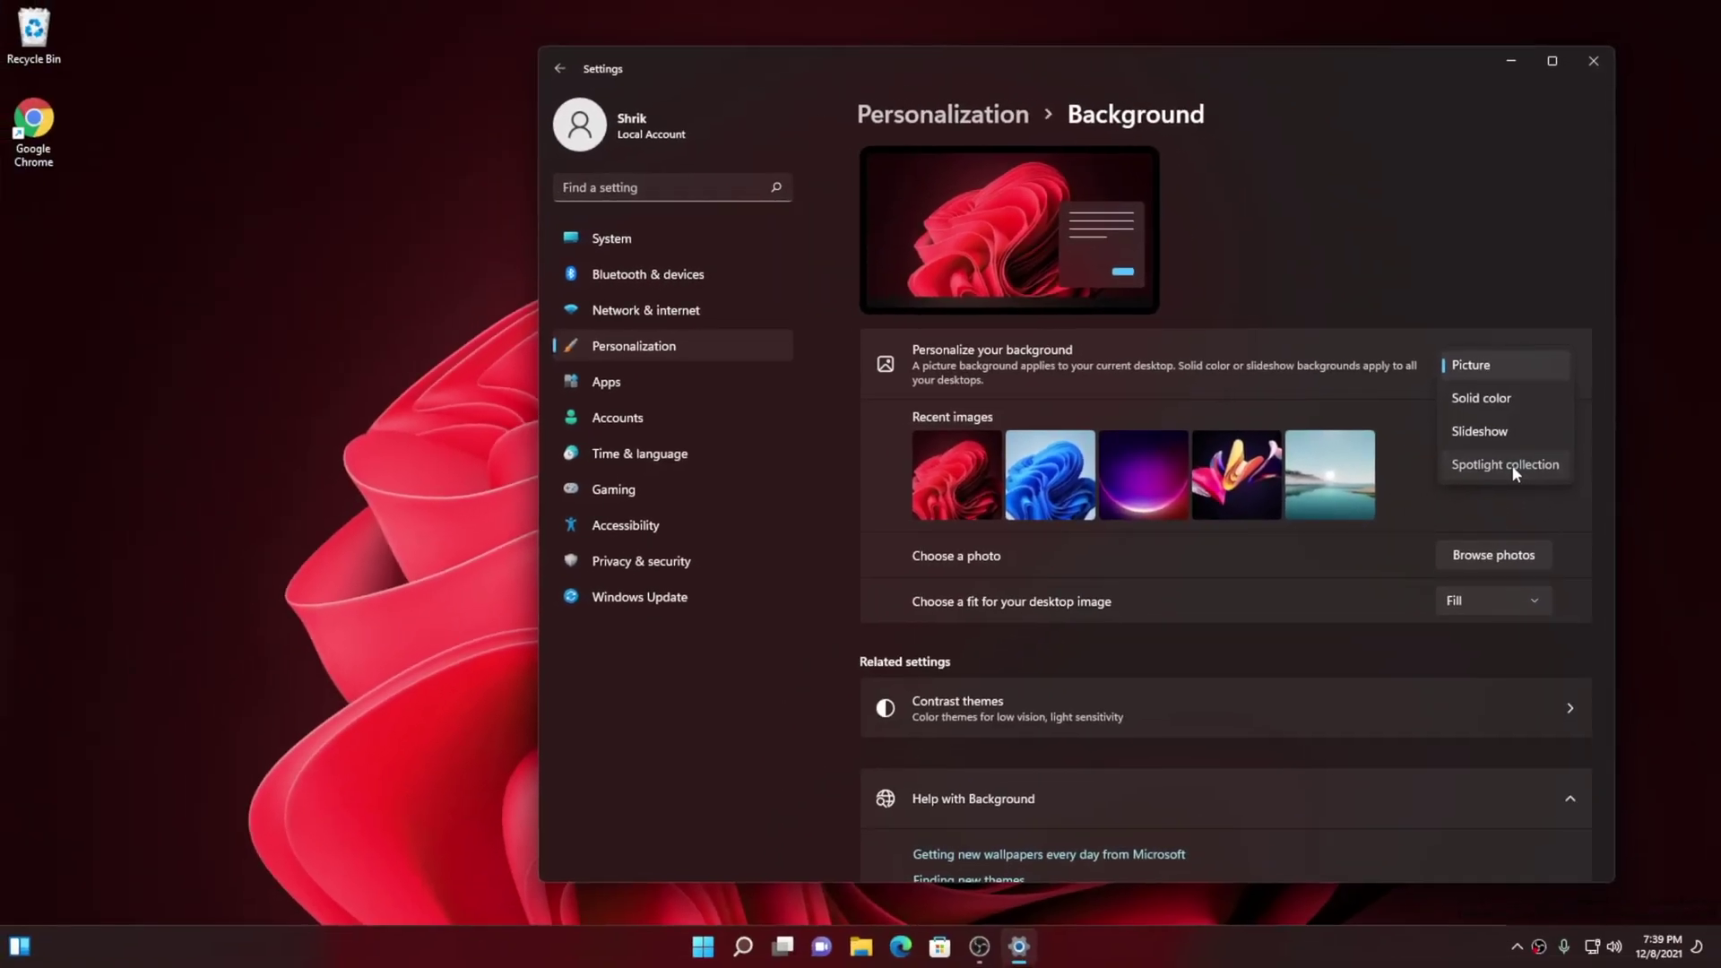
left_click(1509, 475)
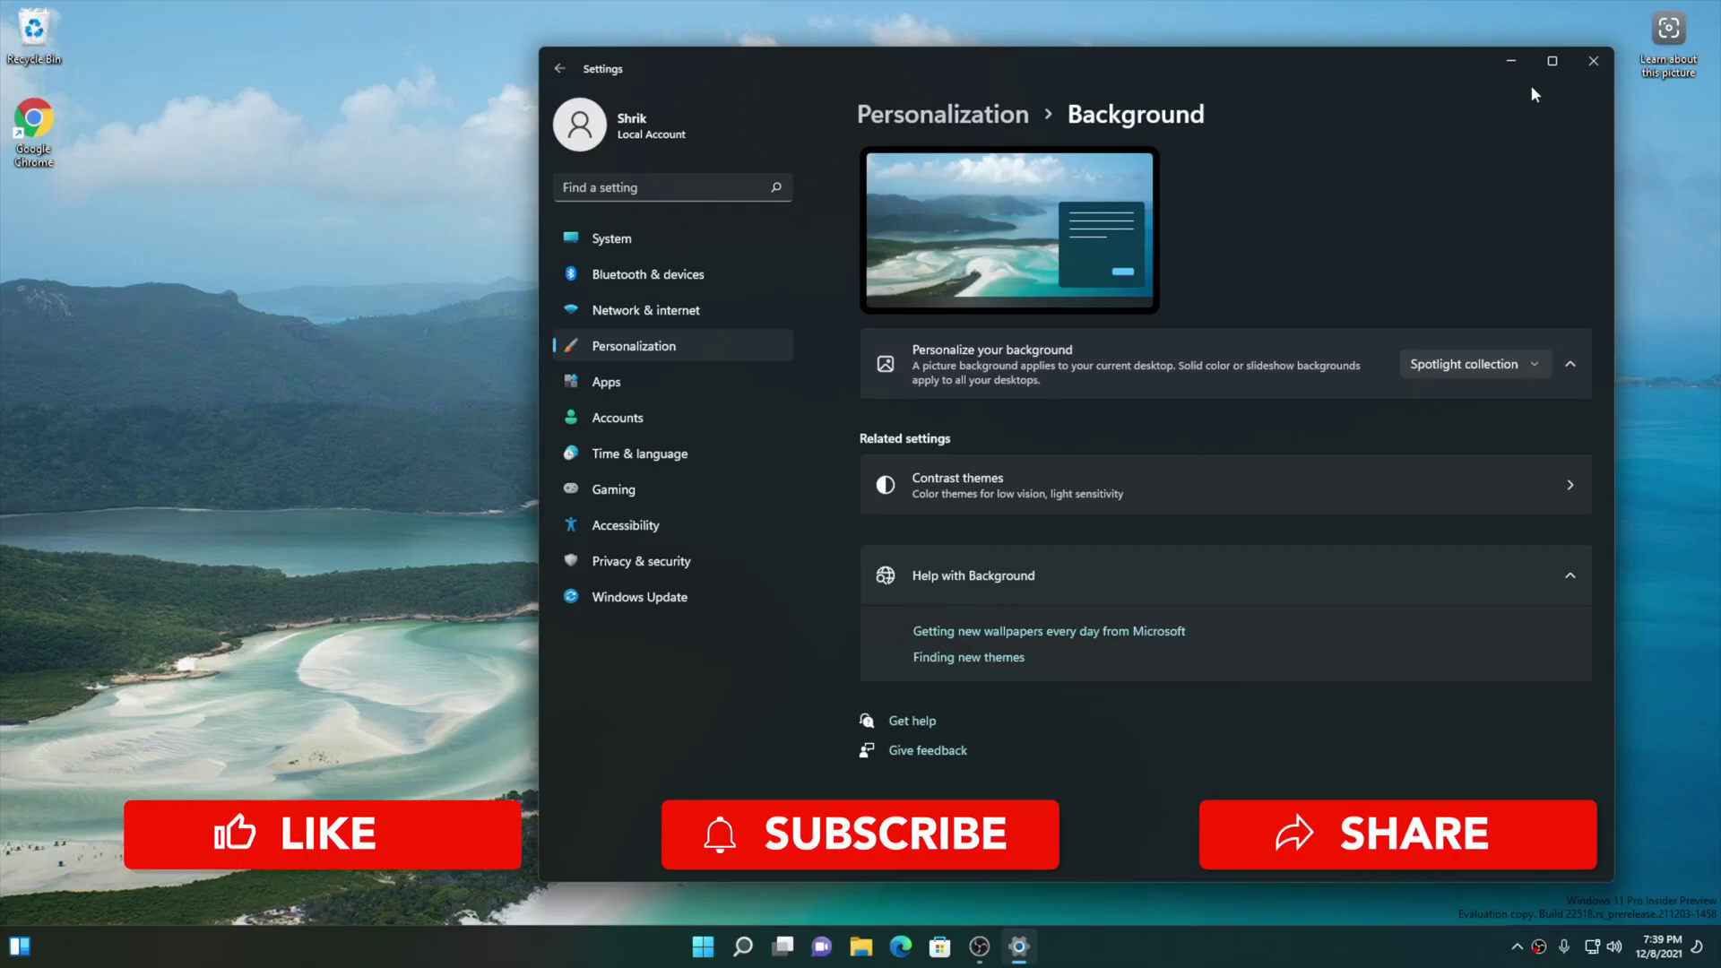
left_click(1511, 60)
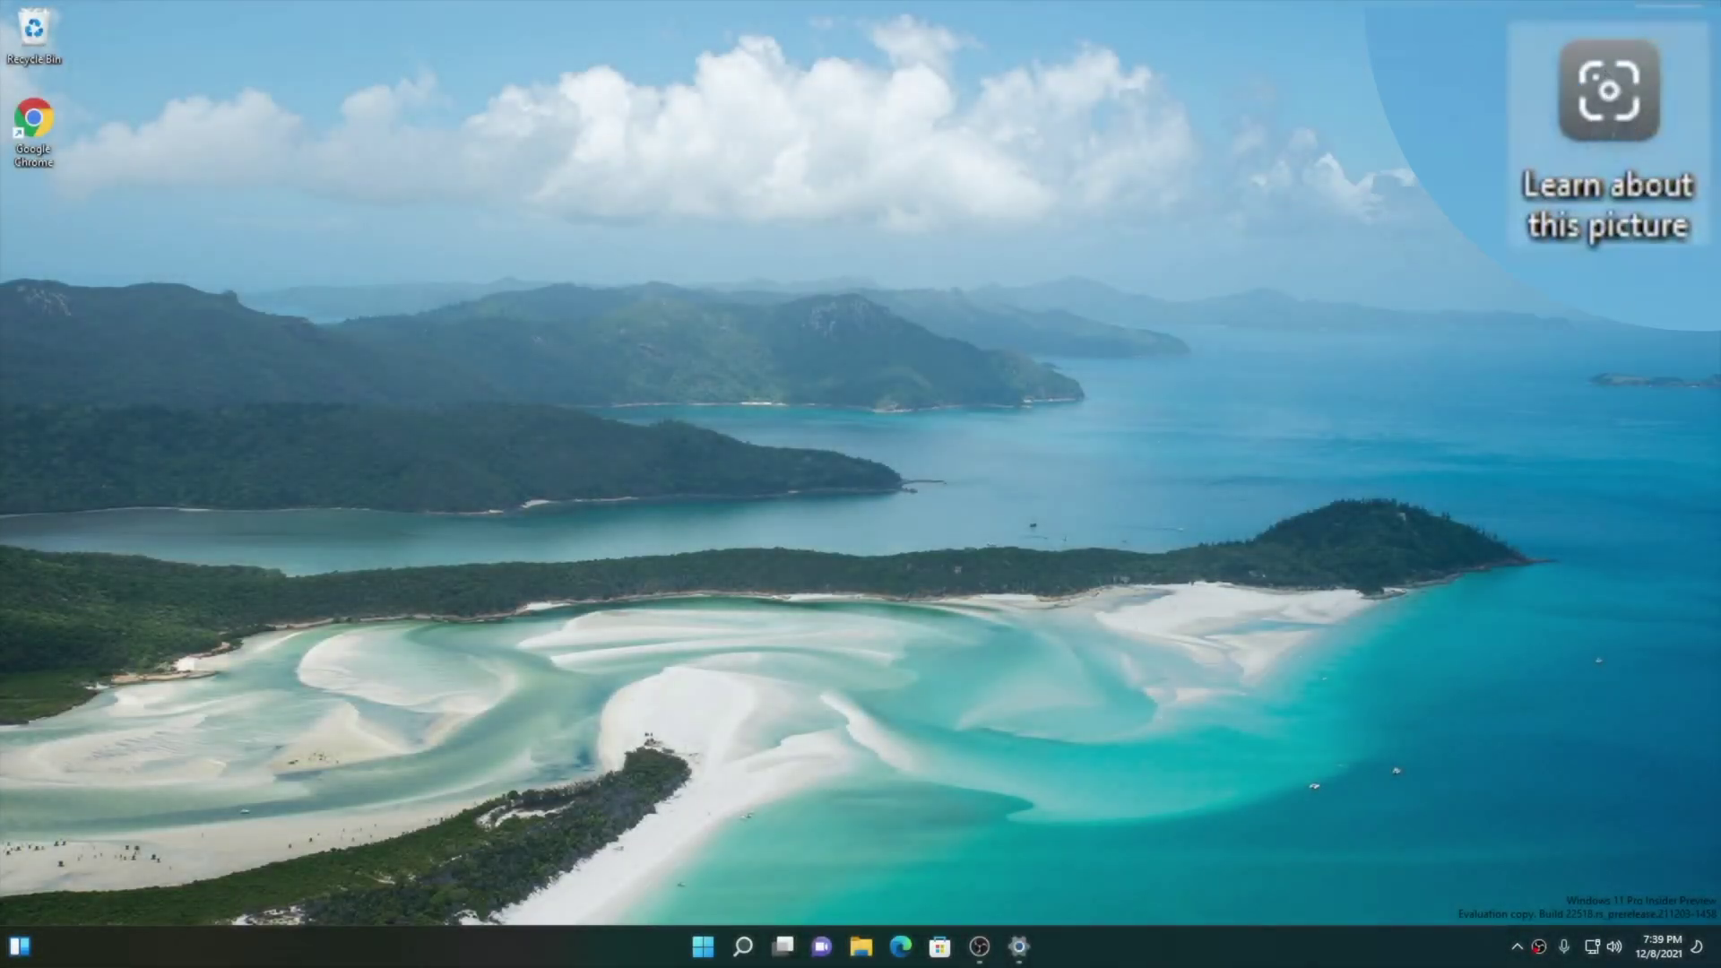
left_click_drag(1605, 73, 974, 465)
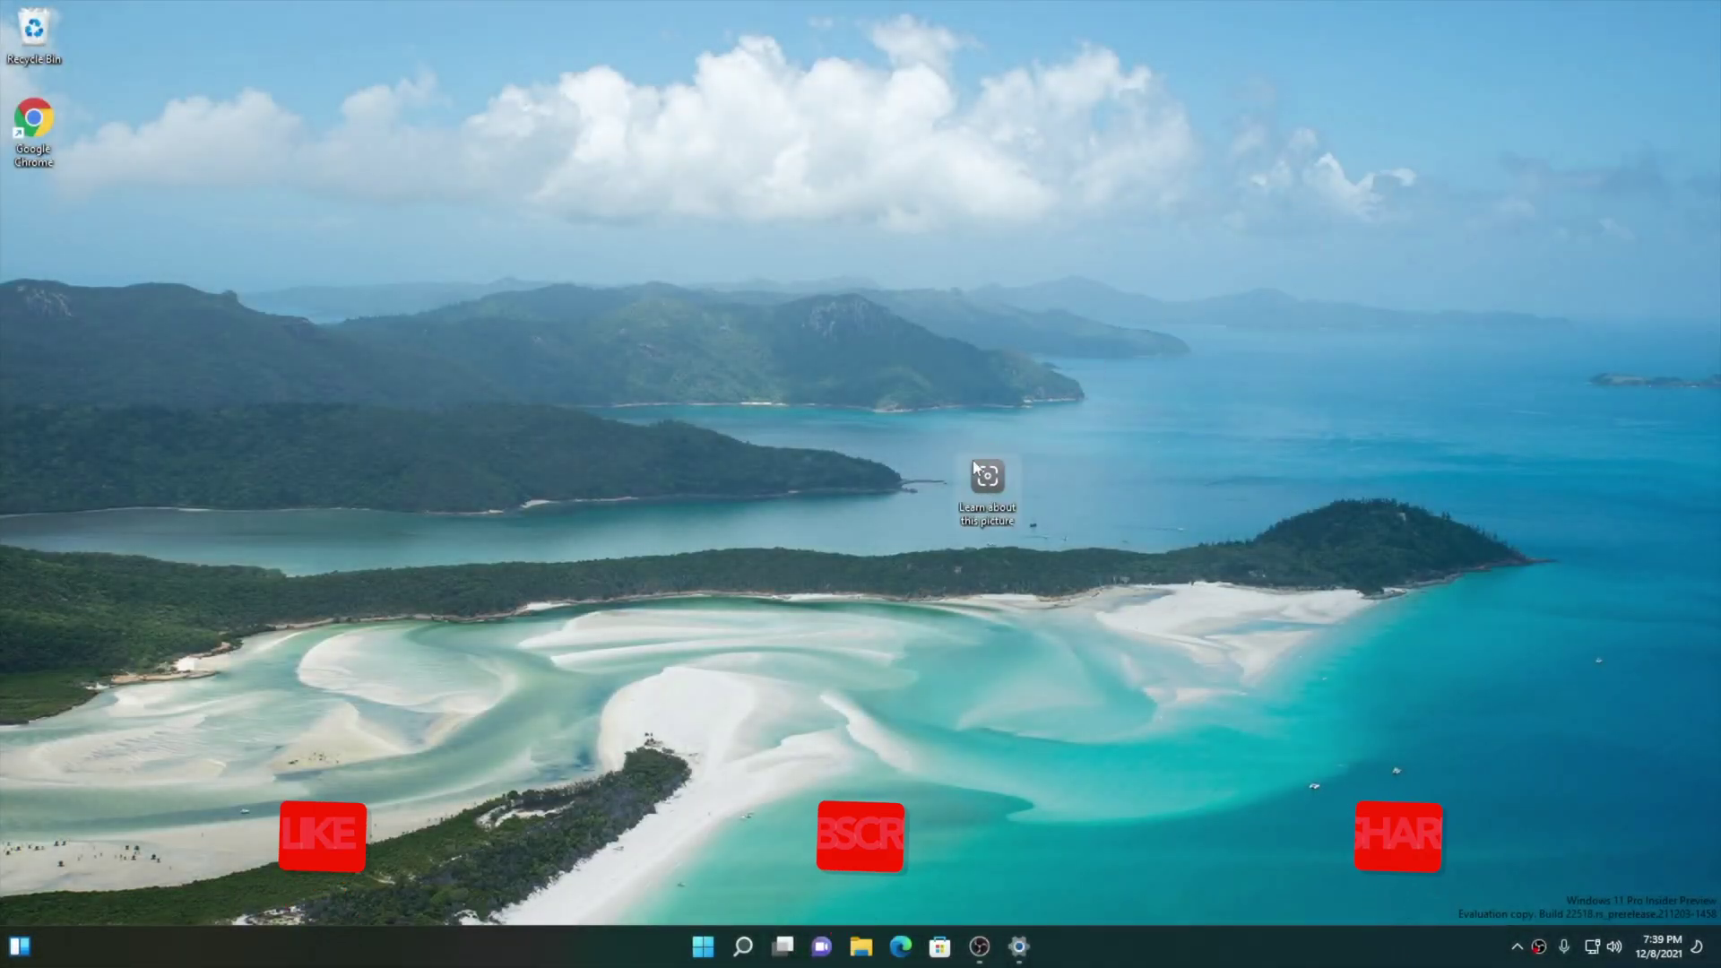
mouse_move(991, 481)
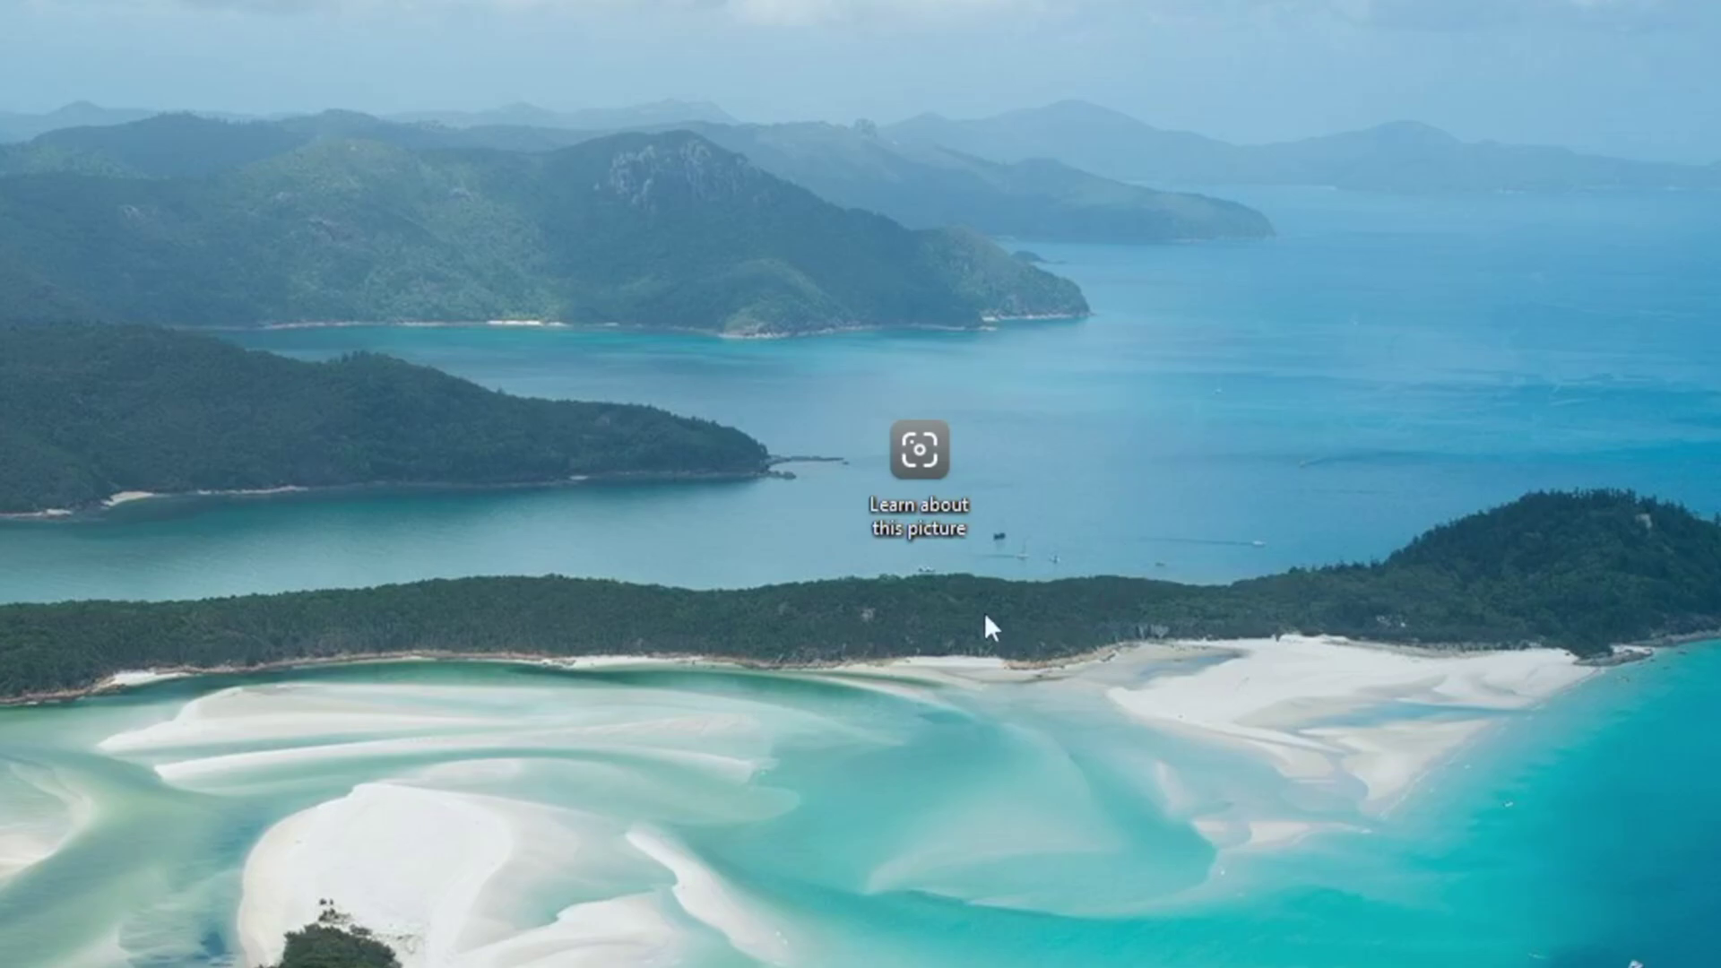
right_click(931, 459)
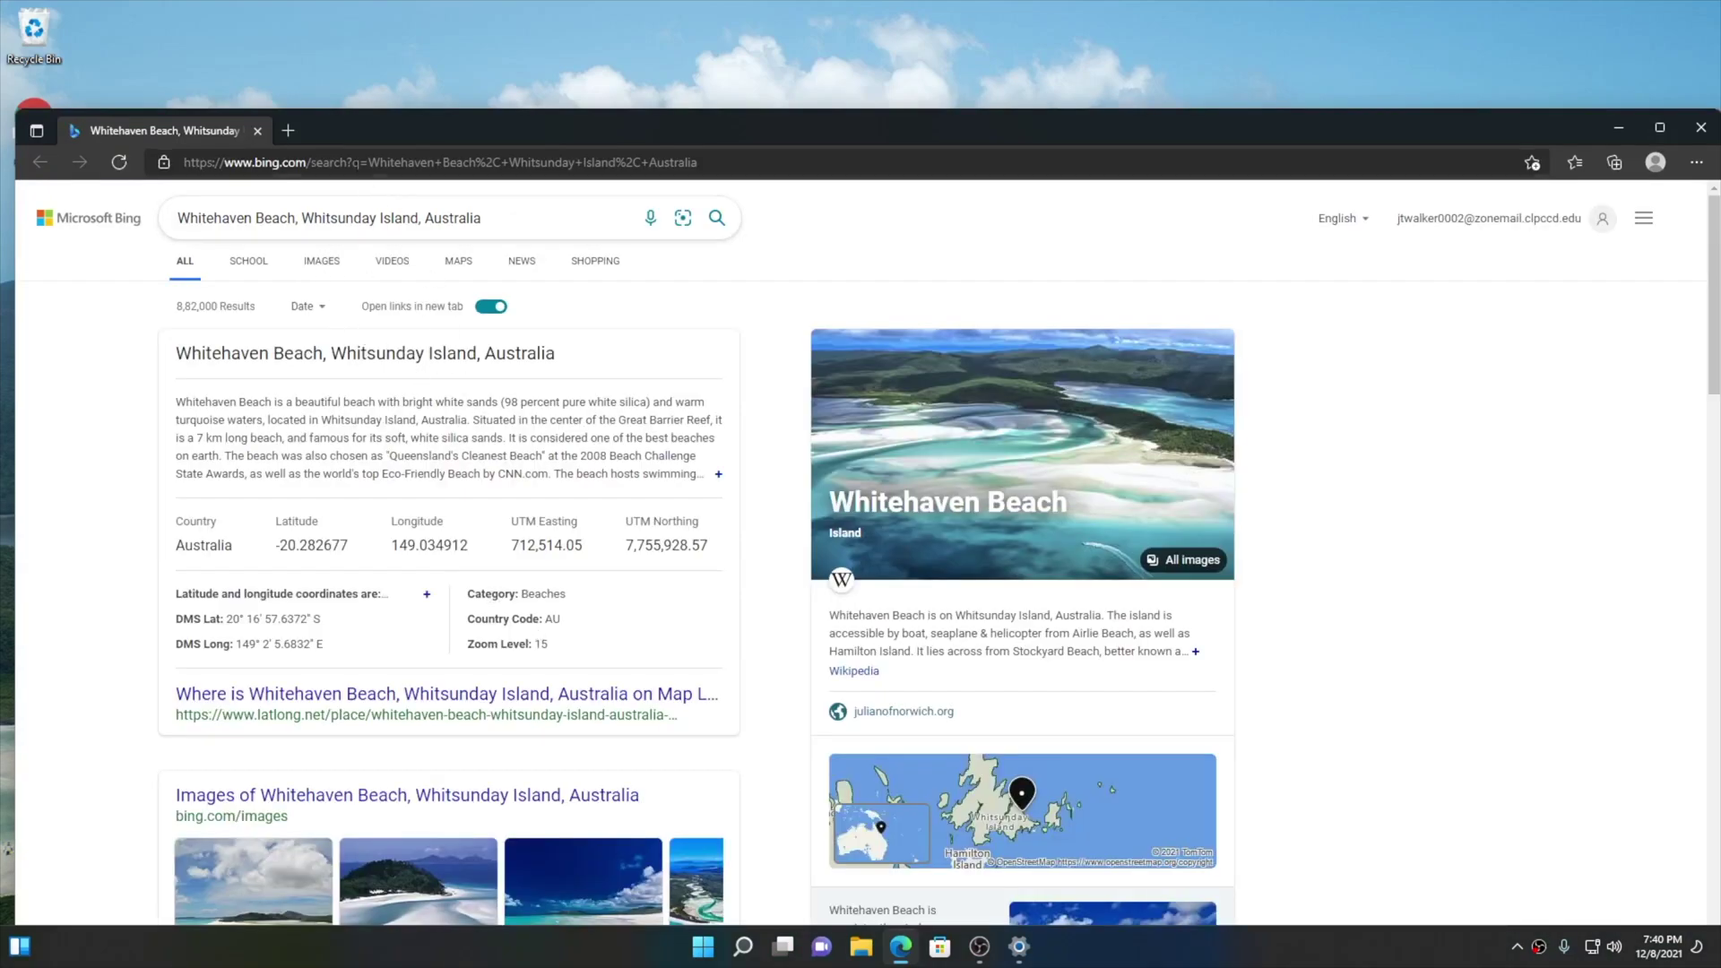
left_click(258, 131)
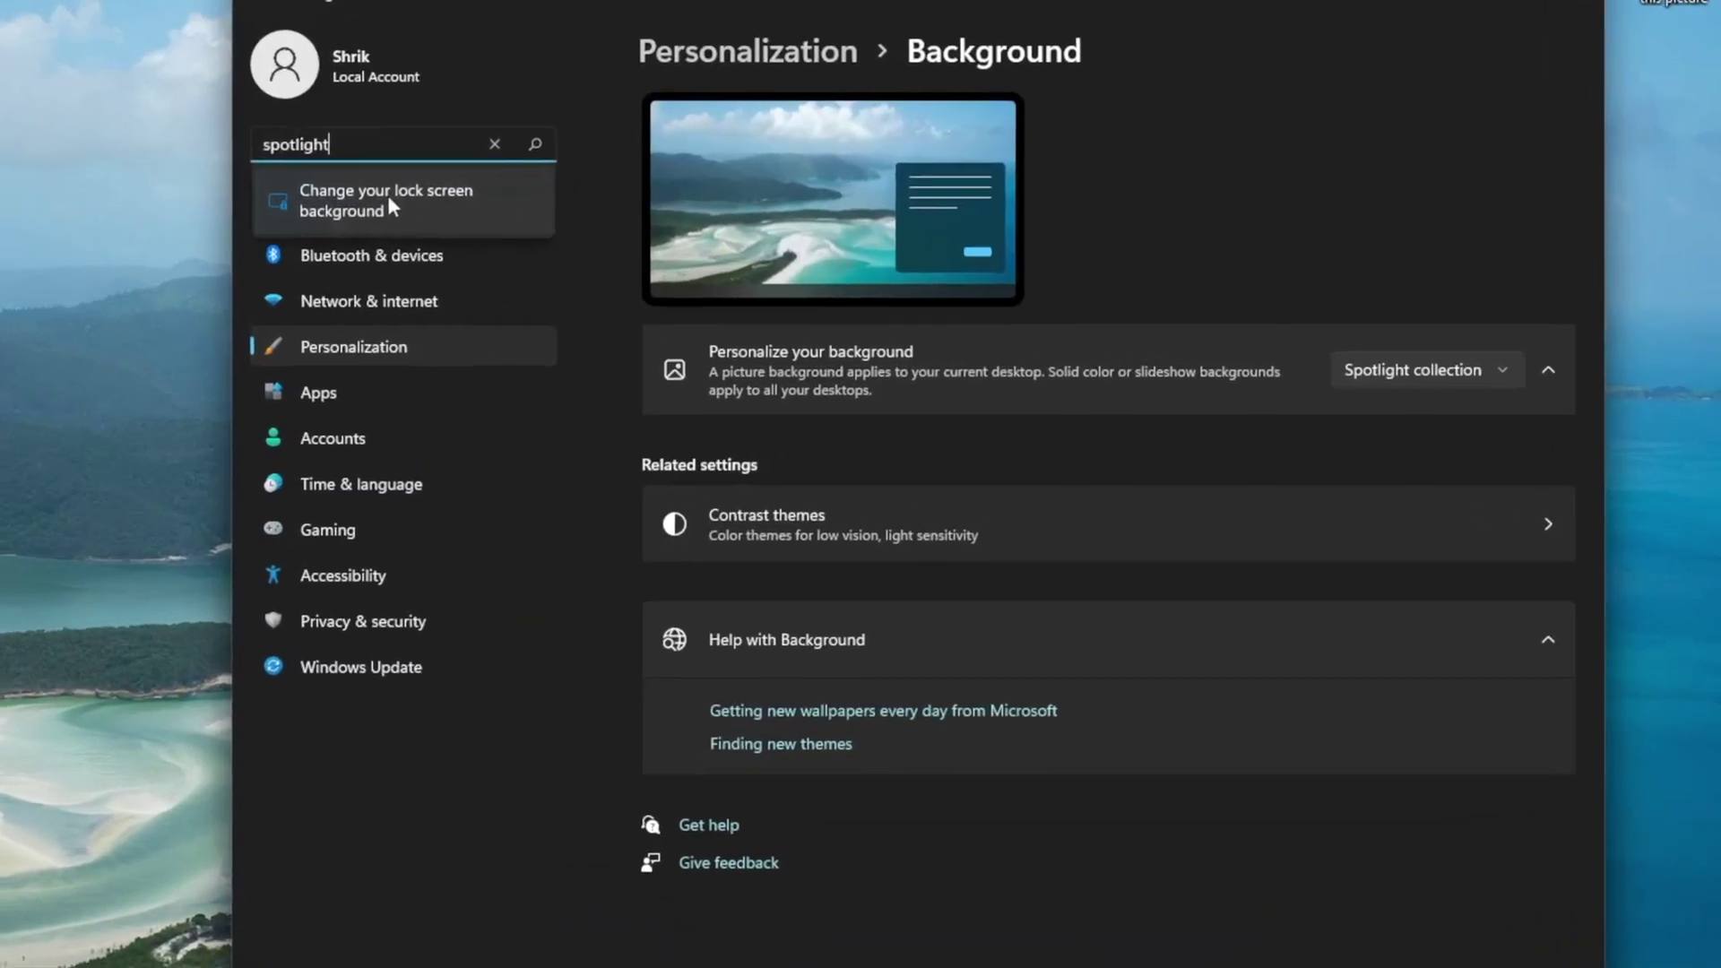
Change the lock screen background from a picture to Windows spotlight.
left_click(578, 219)
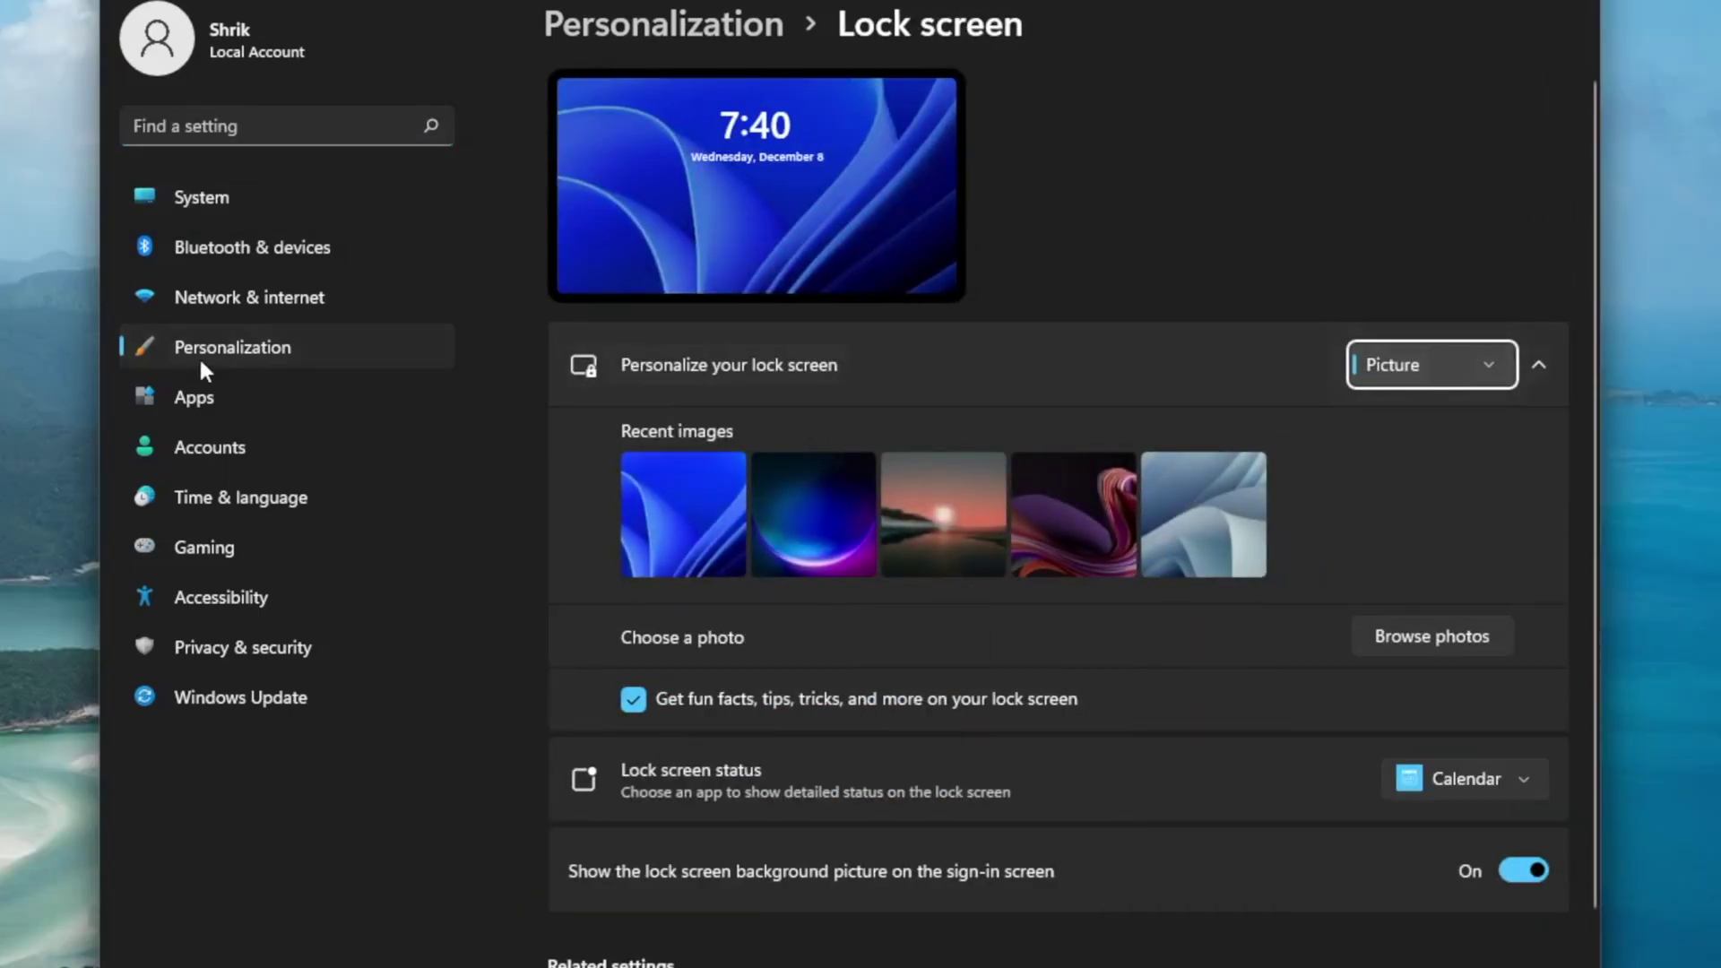
left_click(271, 351)
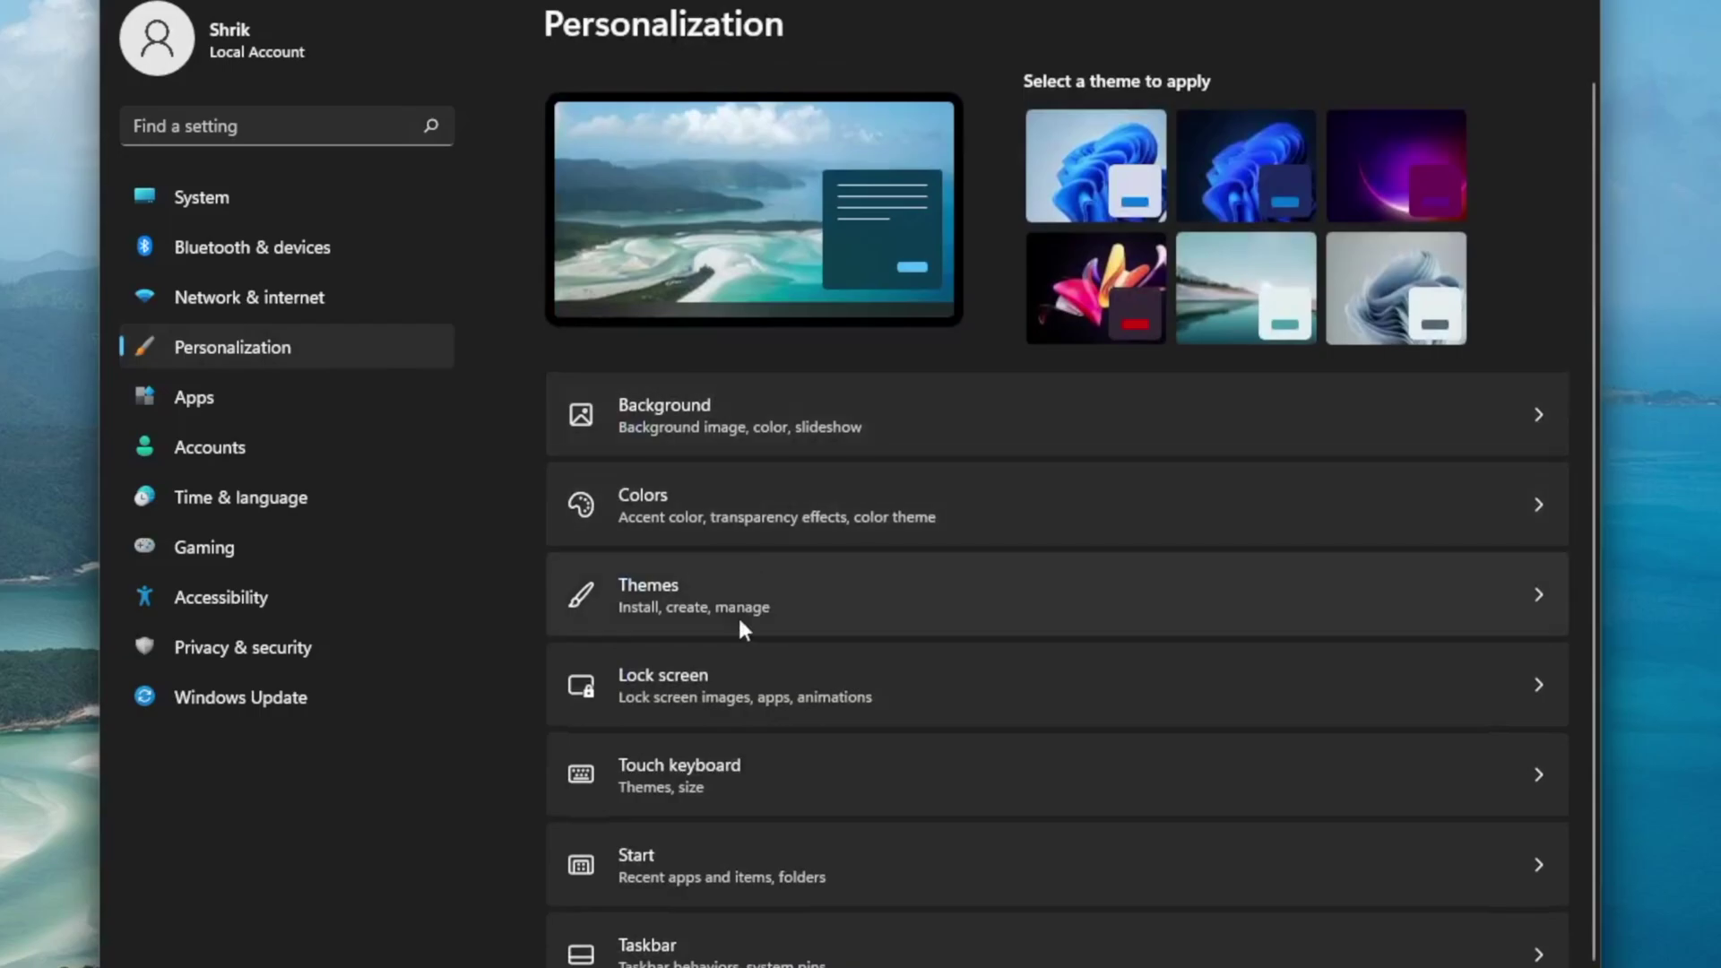
left_click(682, 697)
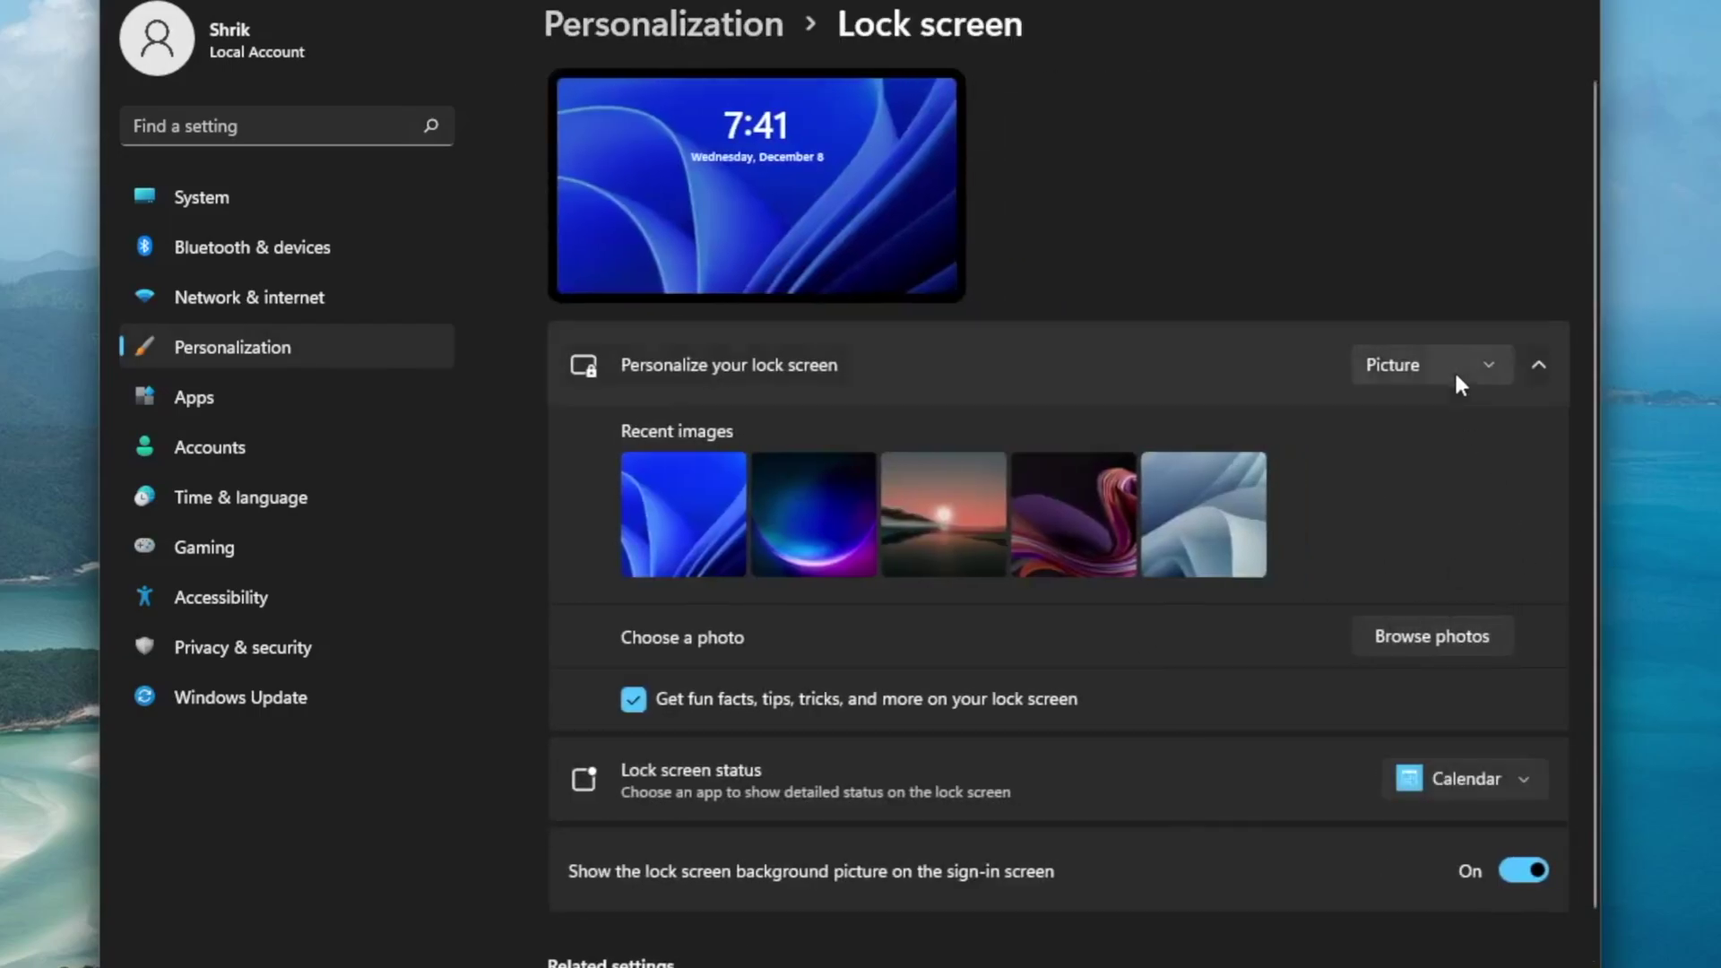
left_click(1452, 367)
left_click(1440, 319)
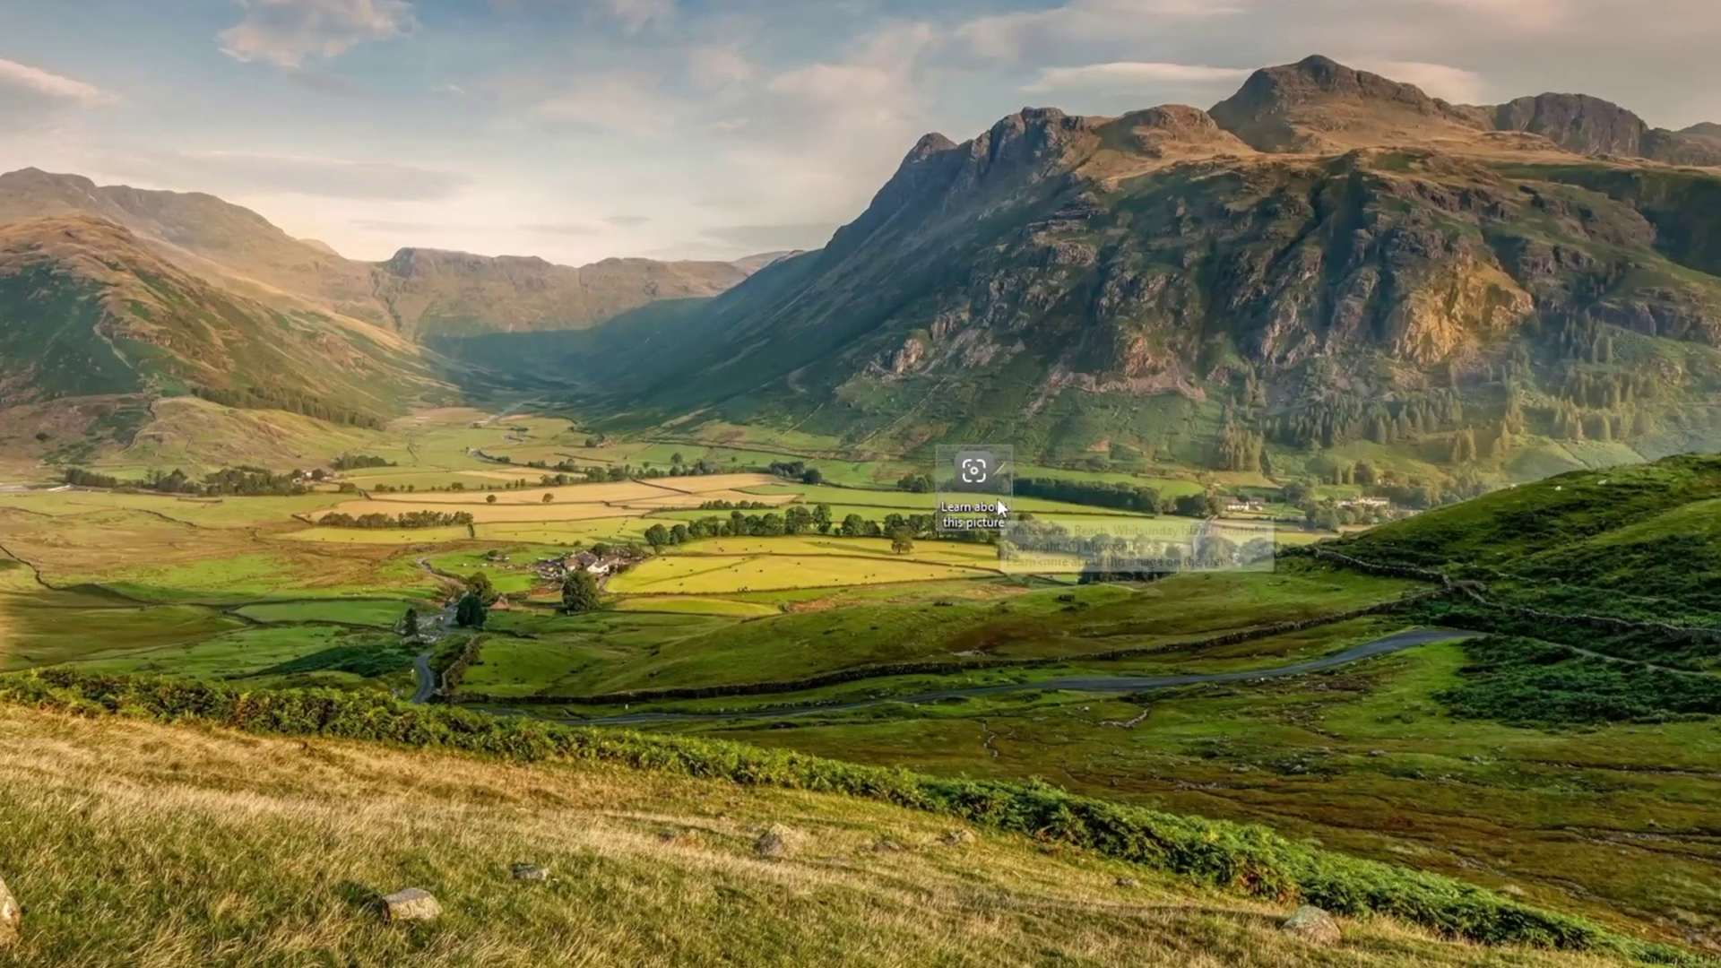
Switch the desktop to the next Spotlight picture from the 'Learn about this picture' icon.
mouse_move(998, 518)
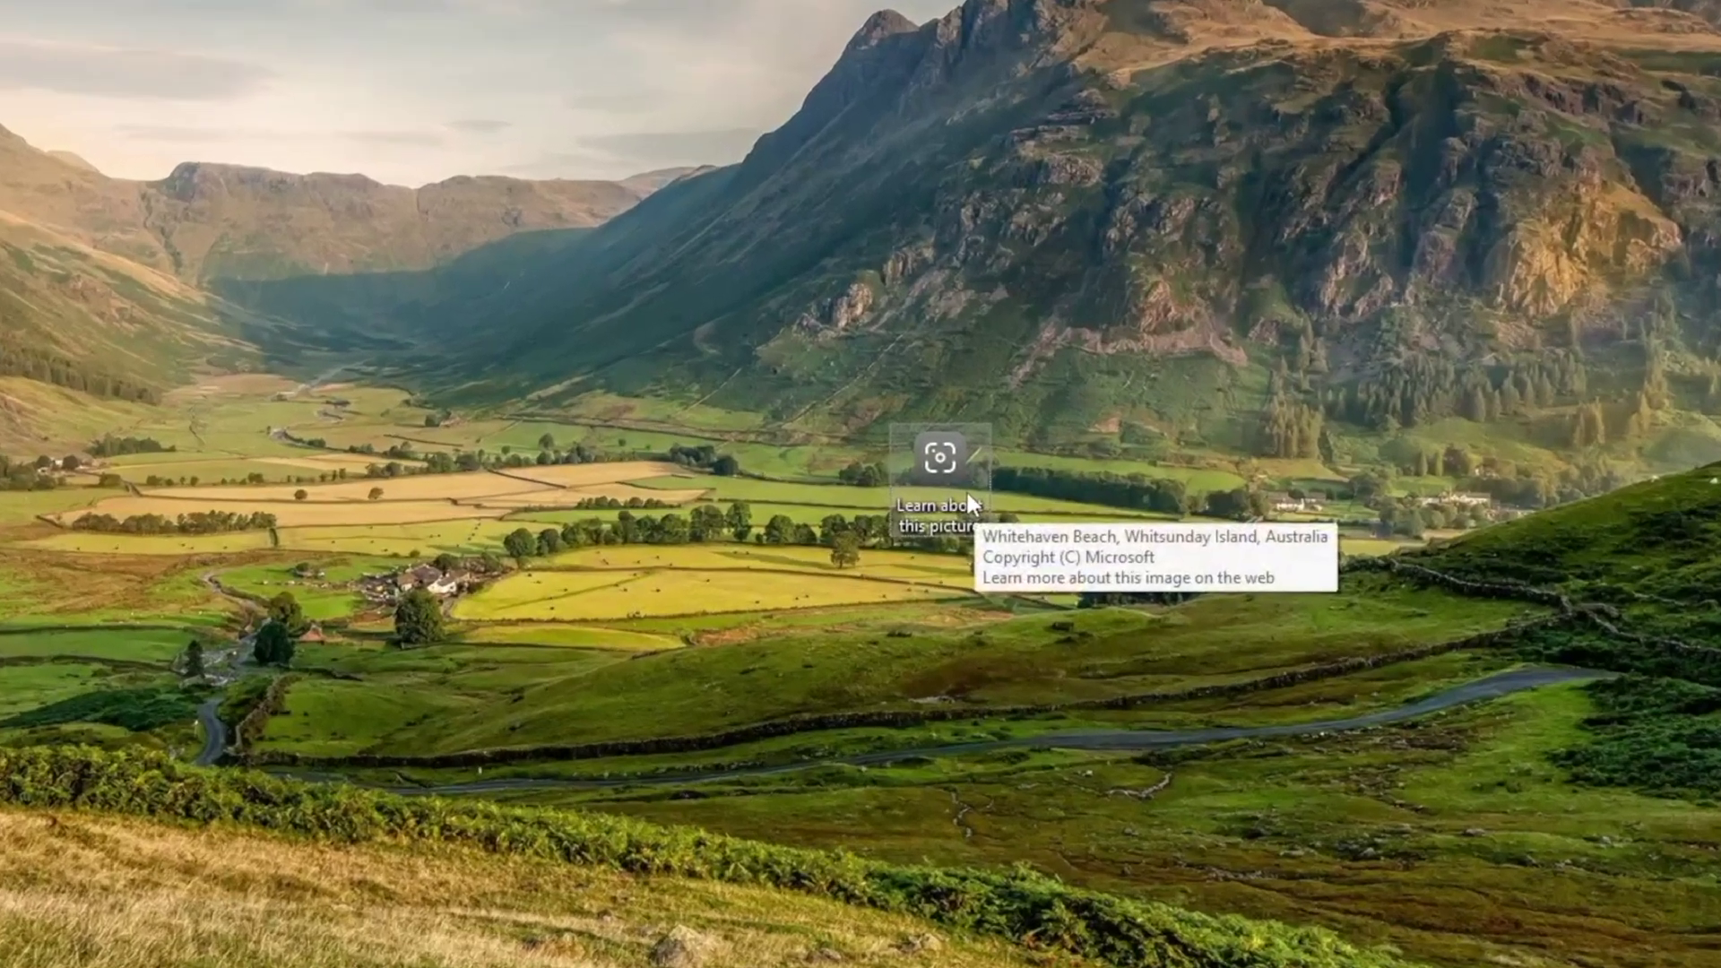
right_click(940, 526)
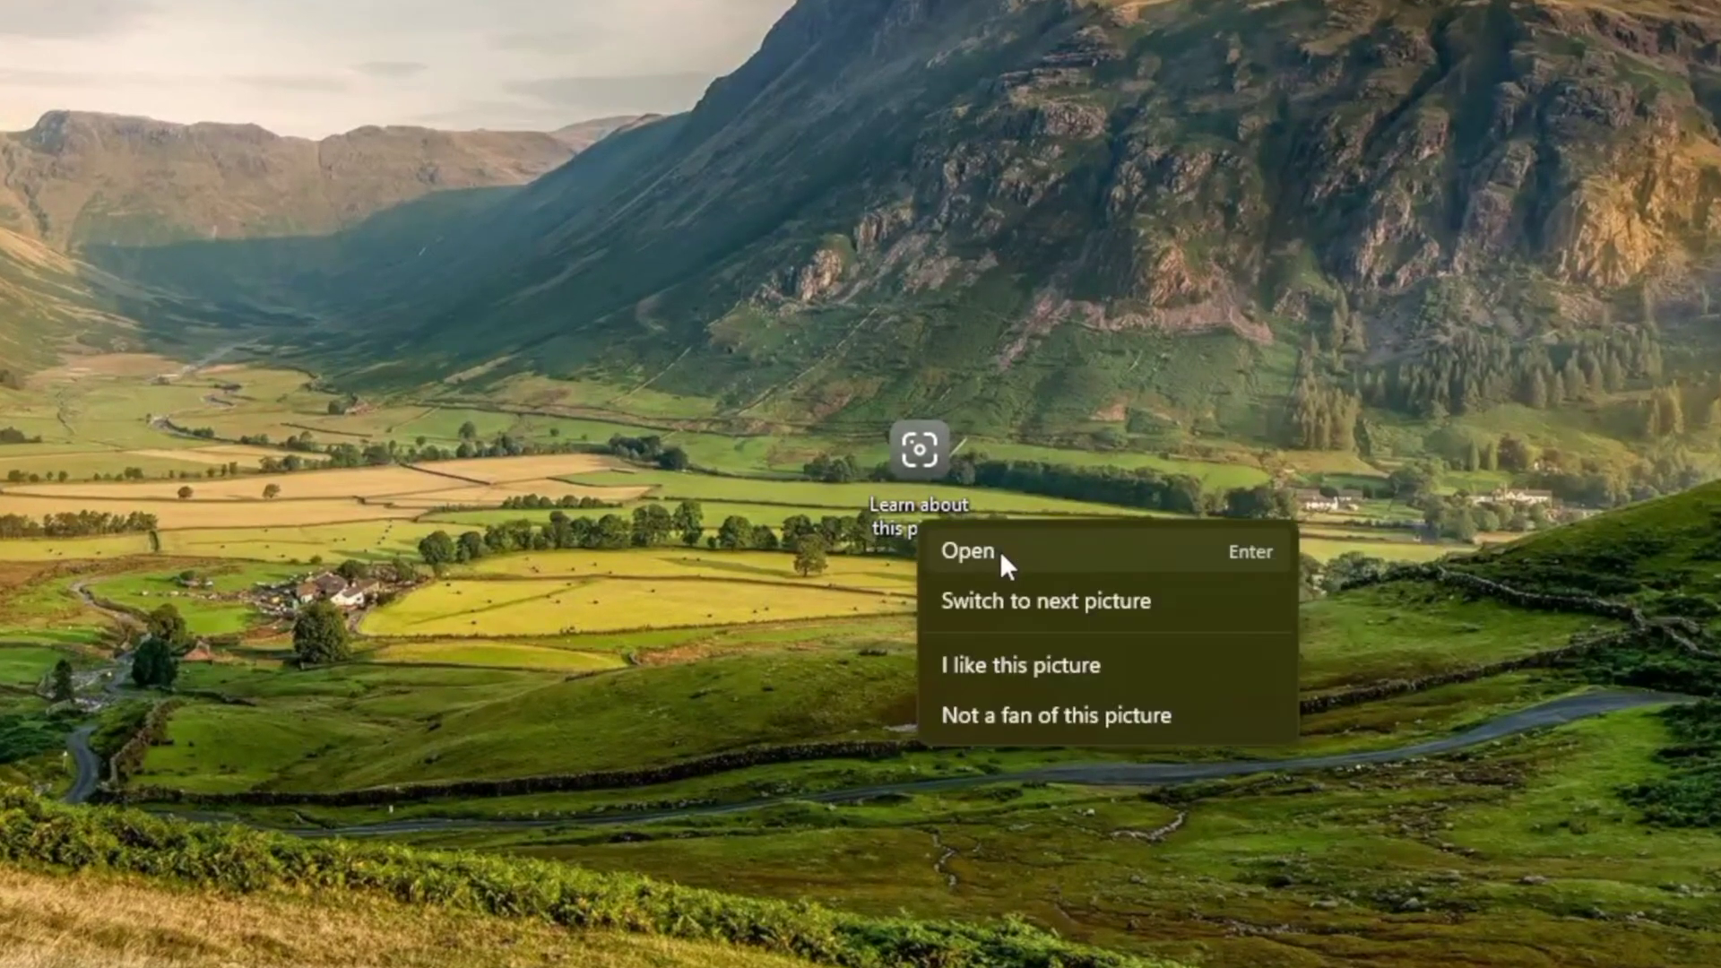
left_click(1005, 600)
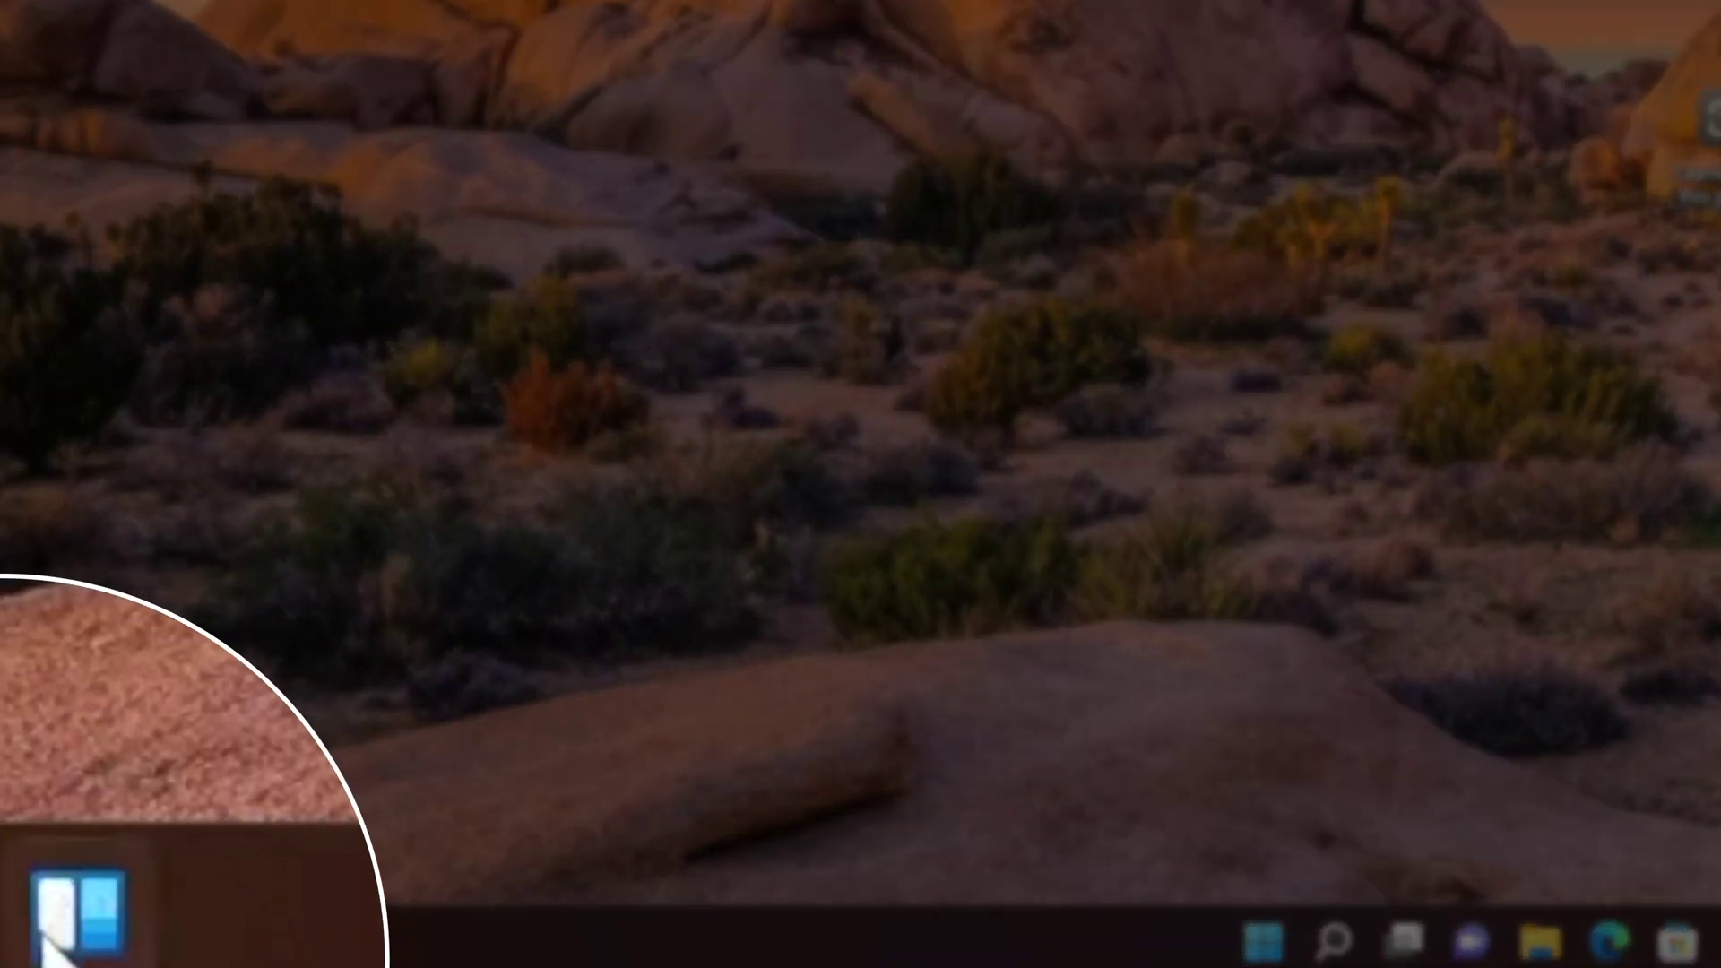
Open the Widgets board, close it with Esc, then open it again.
left_click(49, 941)
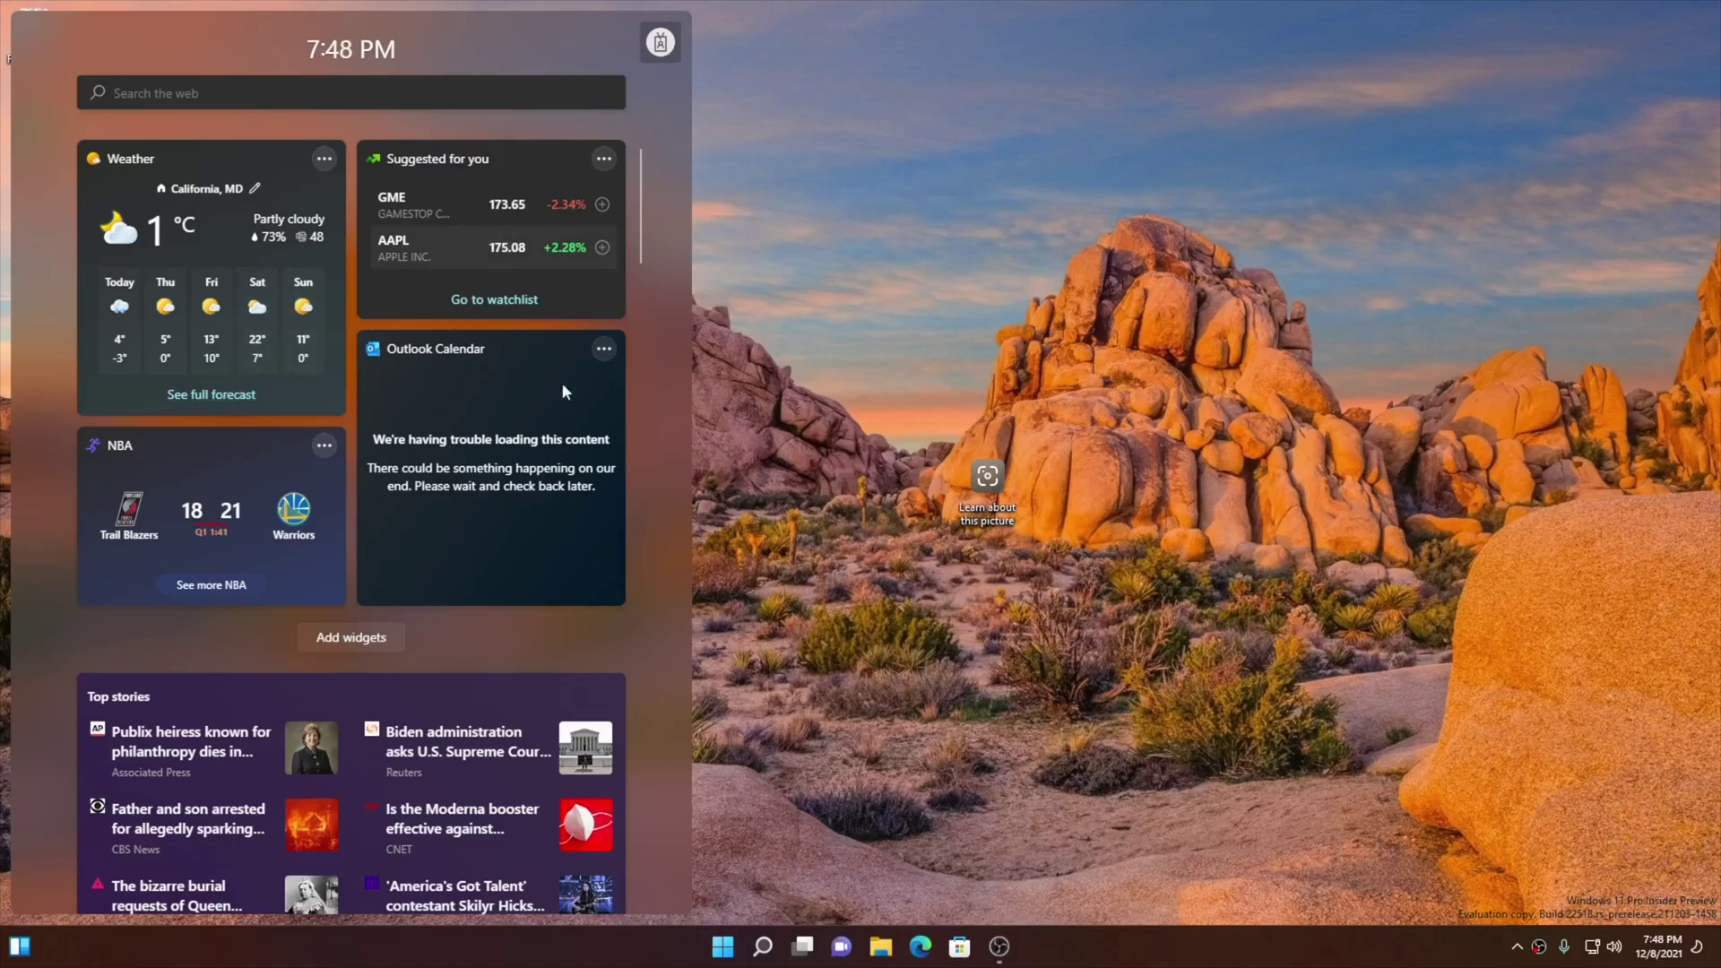
key("Escape")
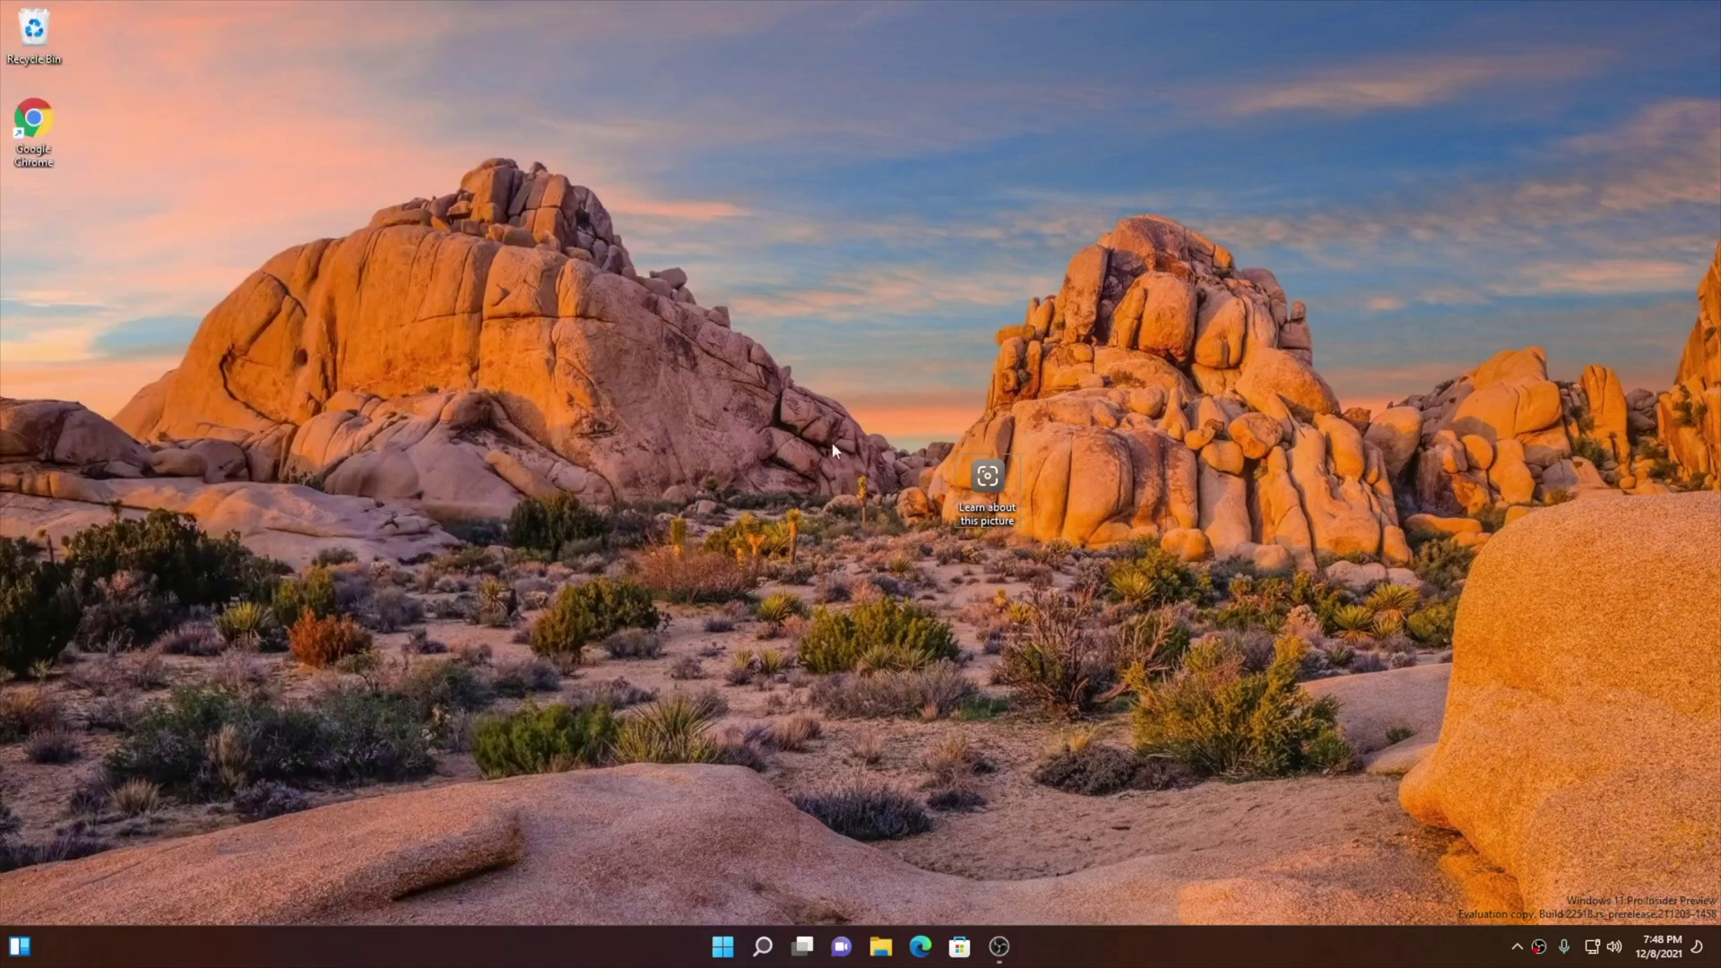
left_click(17, 949)
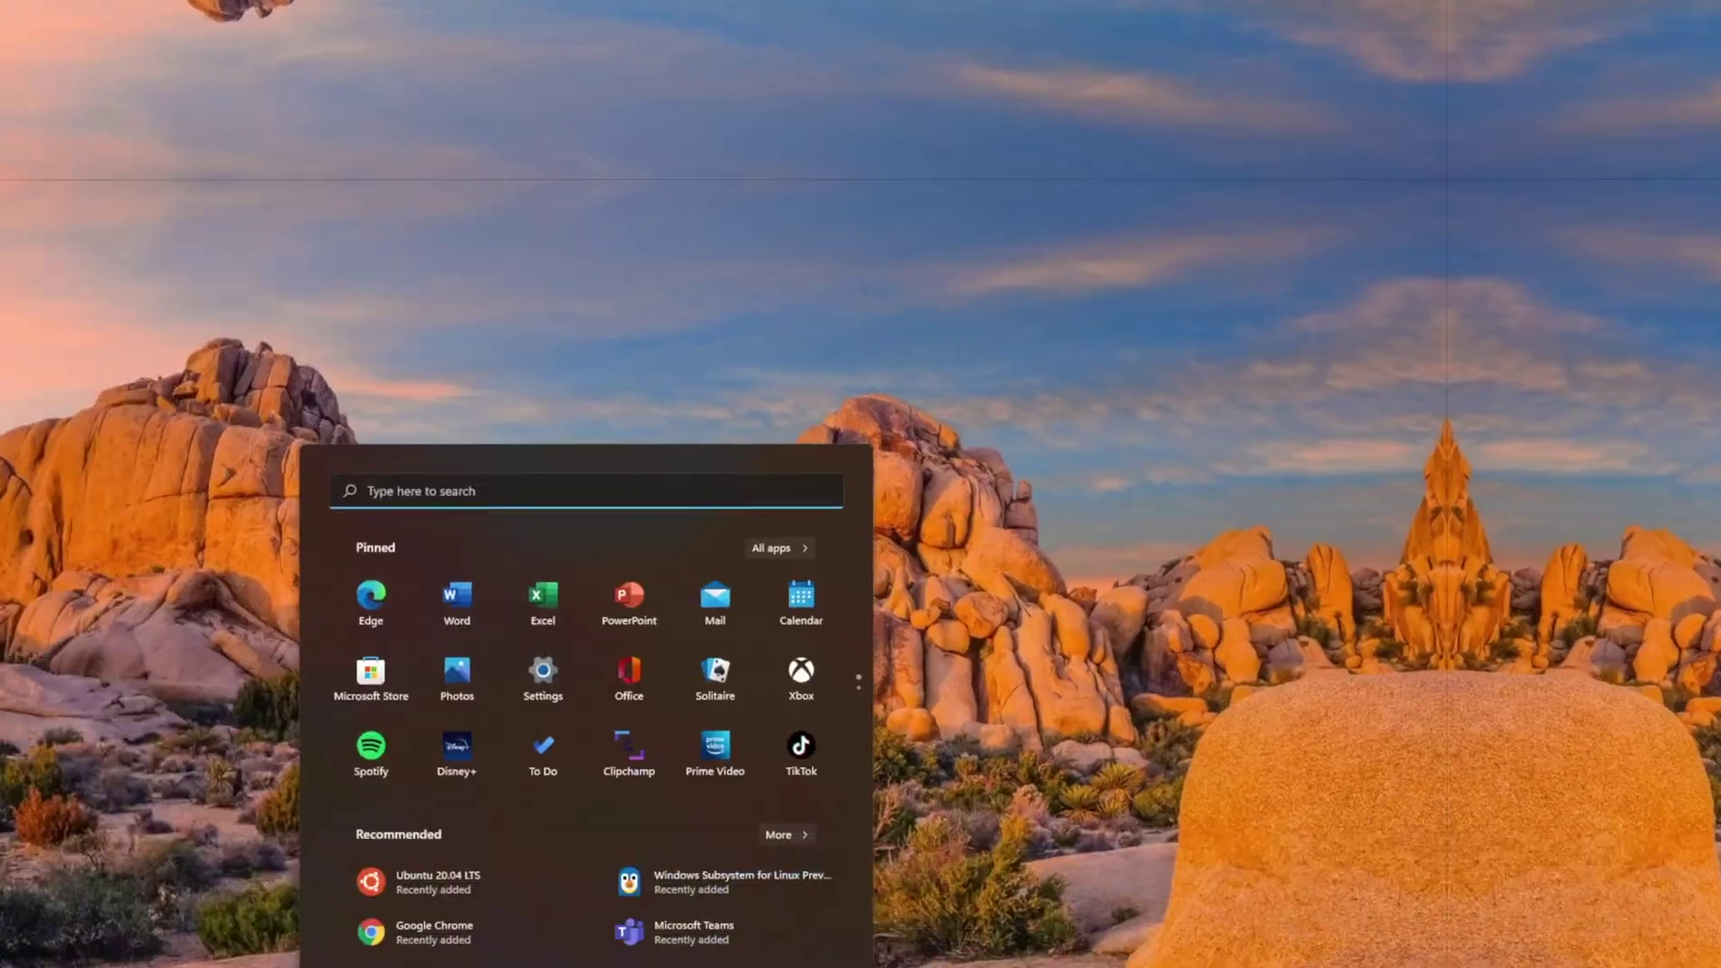
Open Settings from Start search and switch on Voice access under Accessibility > Speech.
type("se")
key("BackSpace")
key("BackSpace")
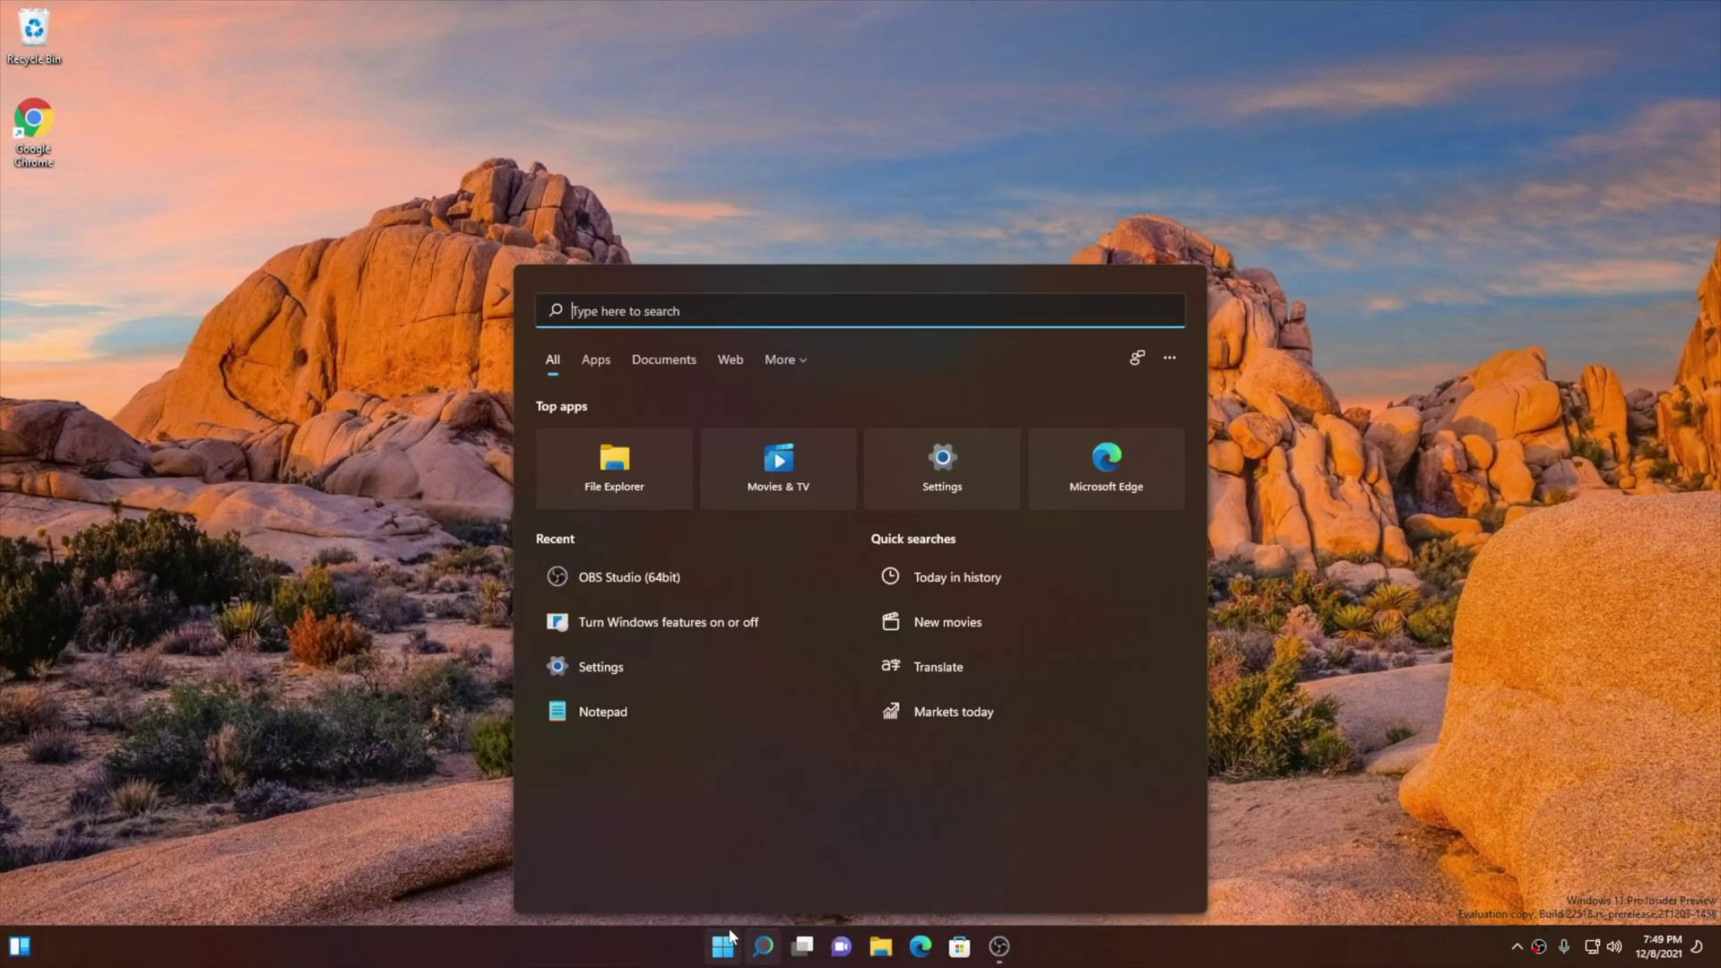
type("se")
key("Return")
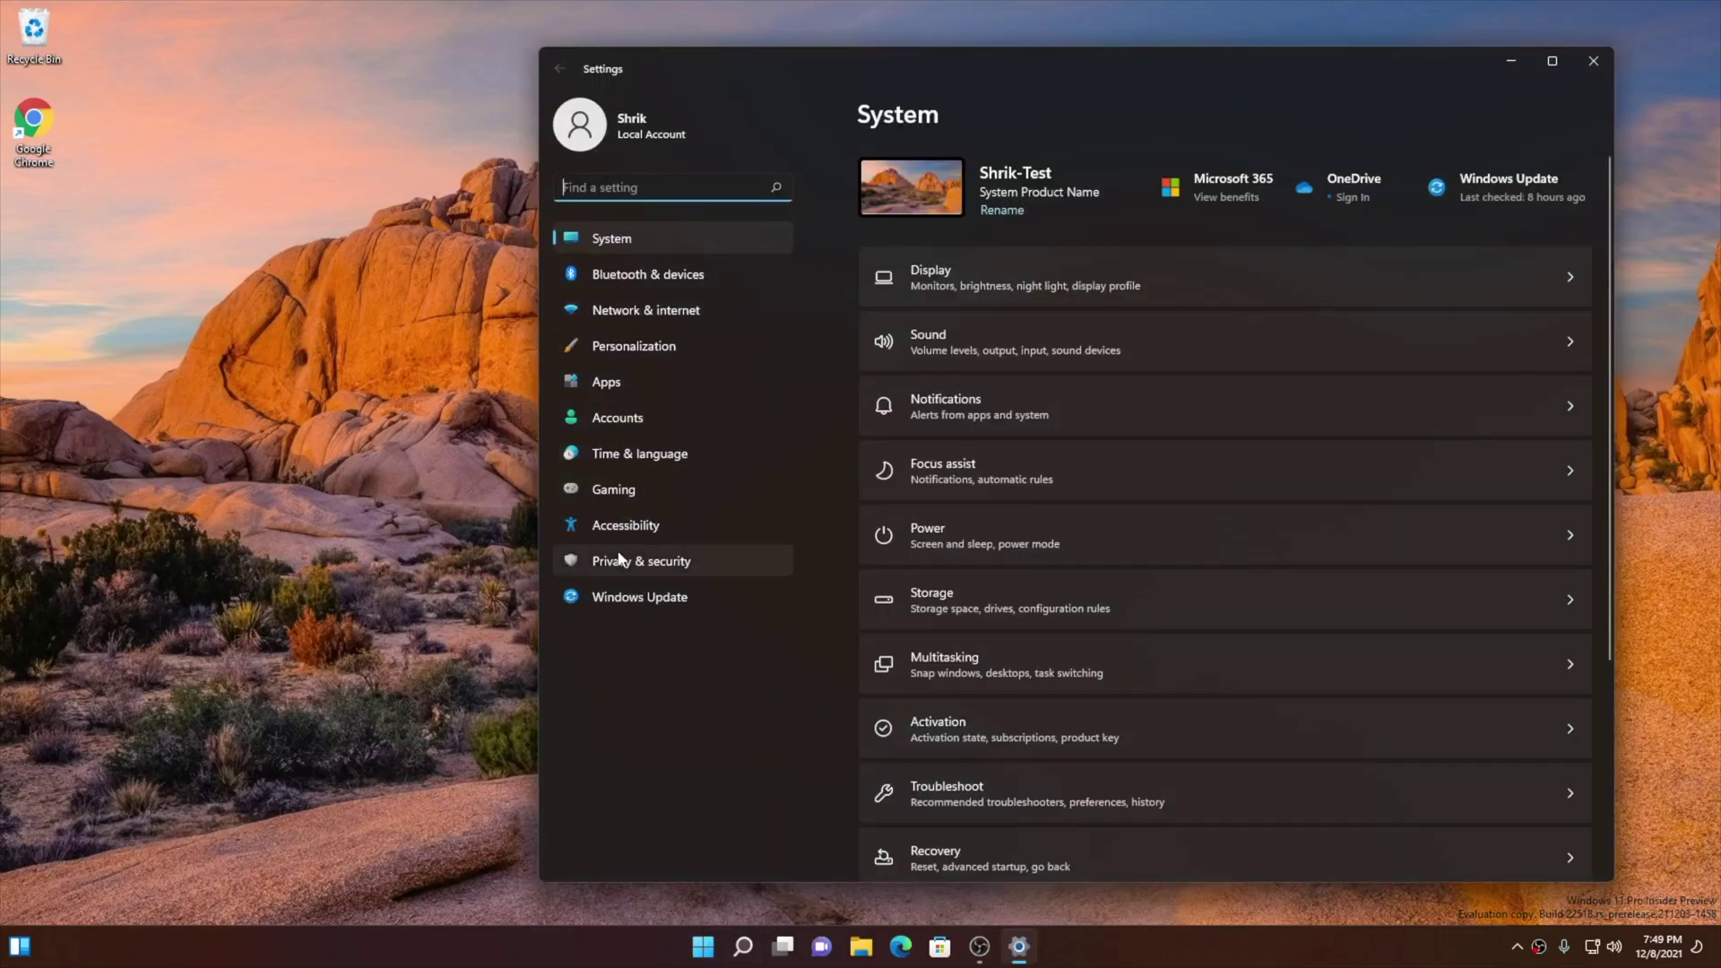
left_click(606, 528)
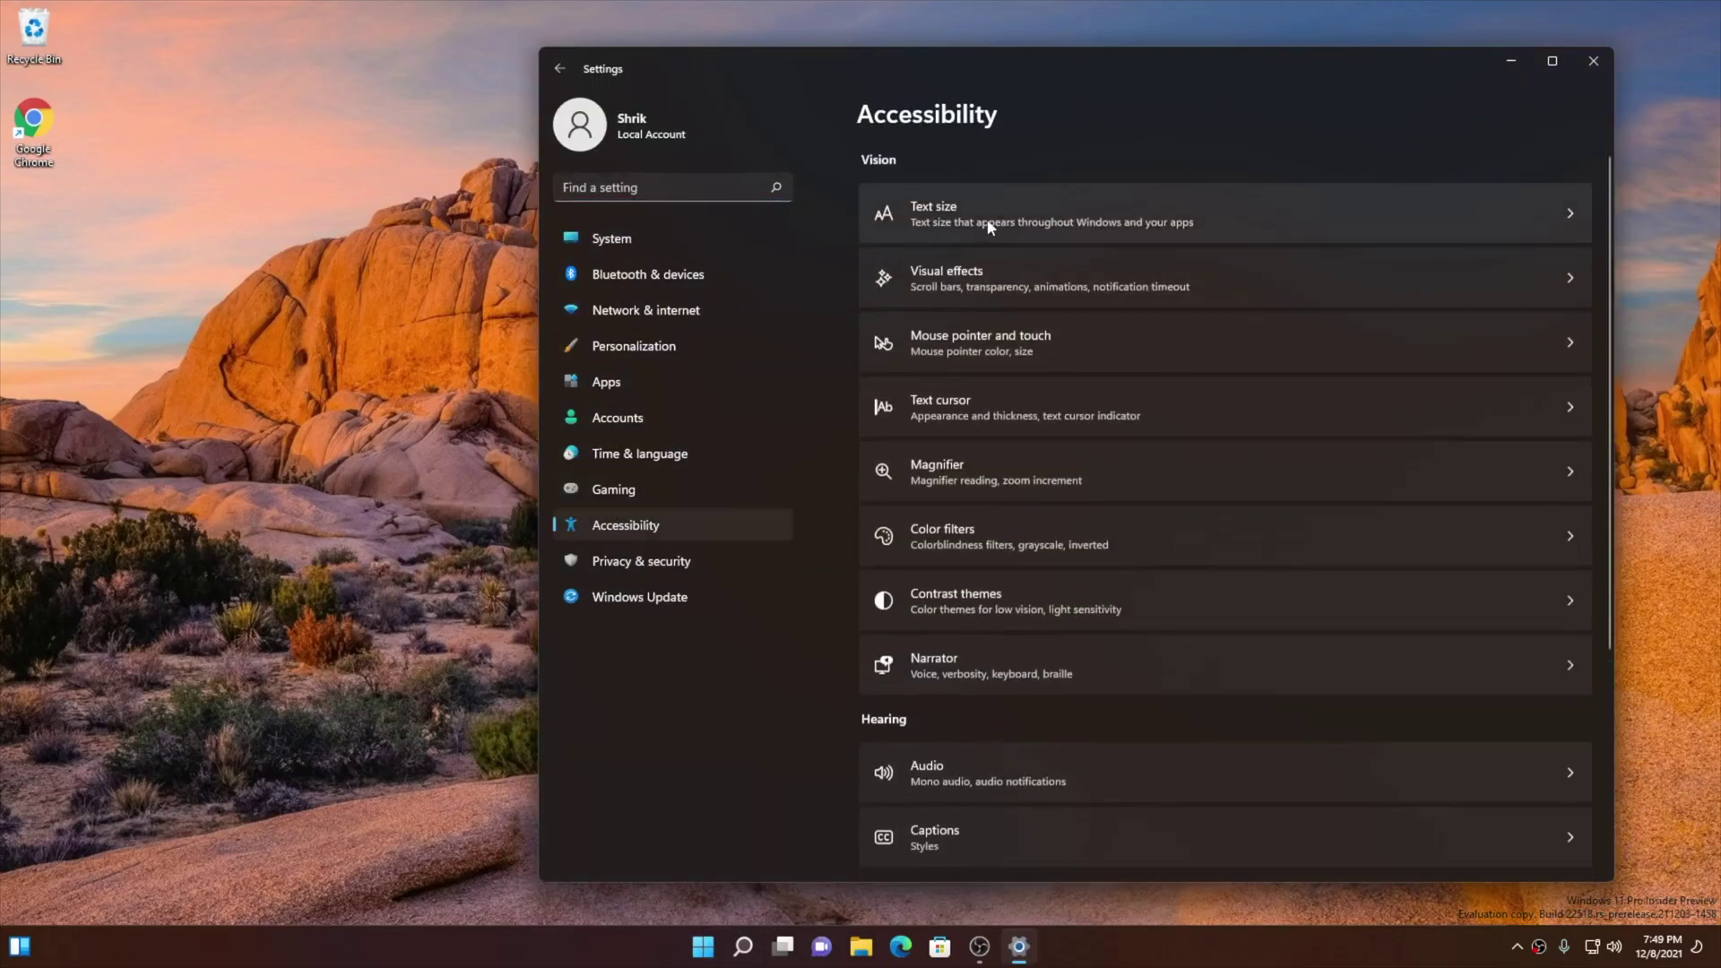
scroll(991, 538, "down", 5)
left_click(959, 621)
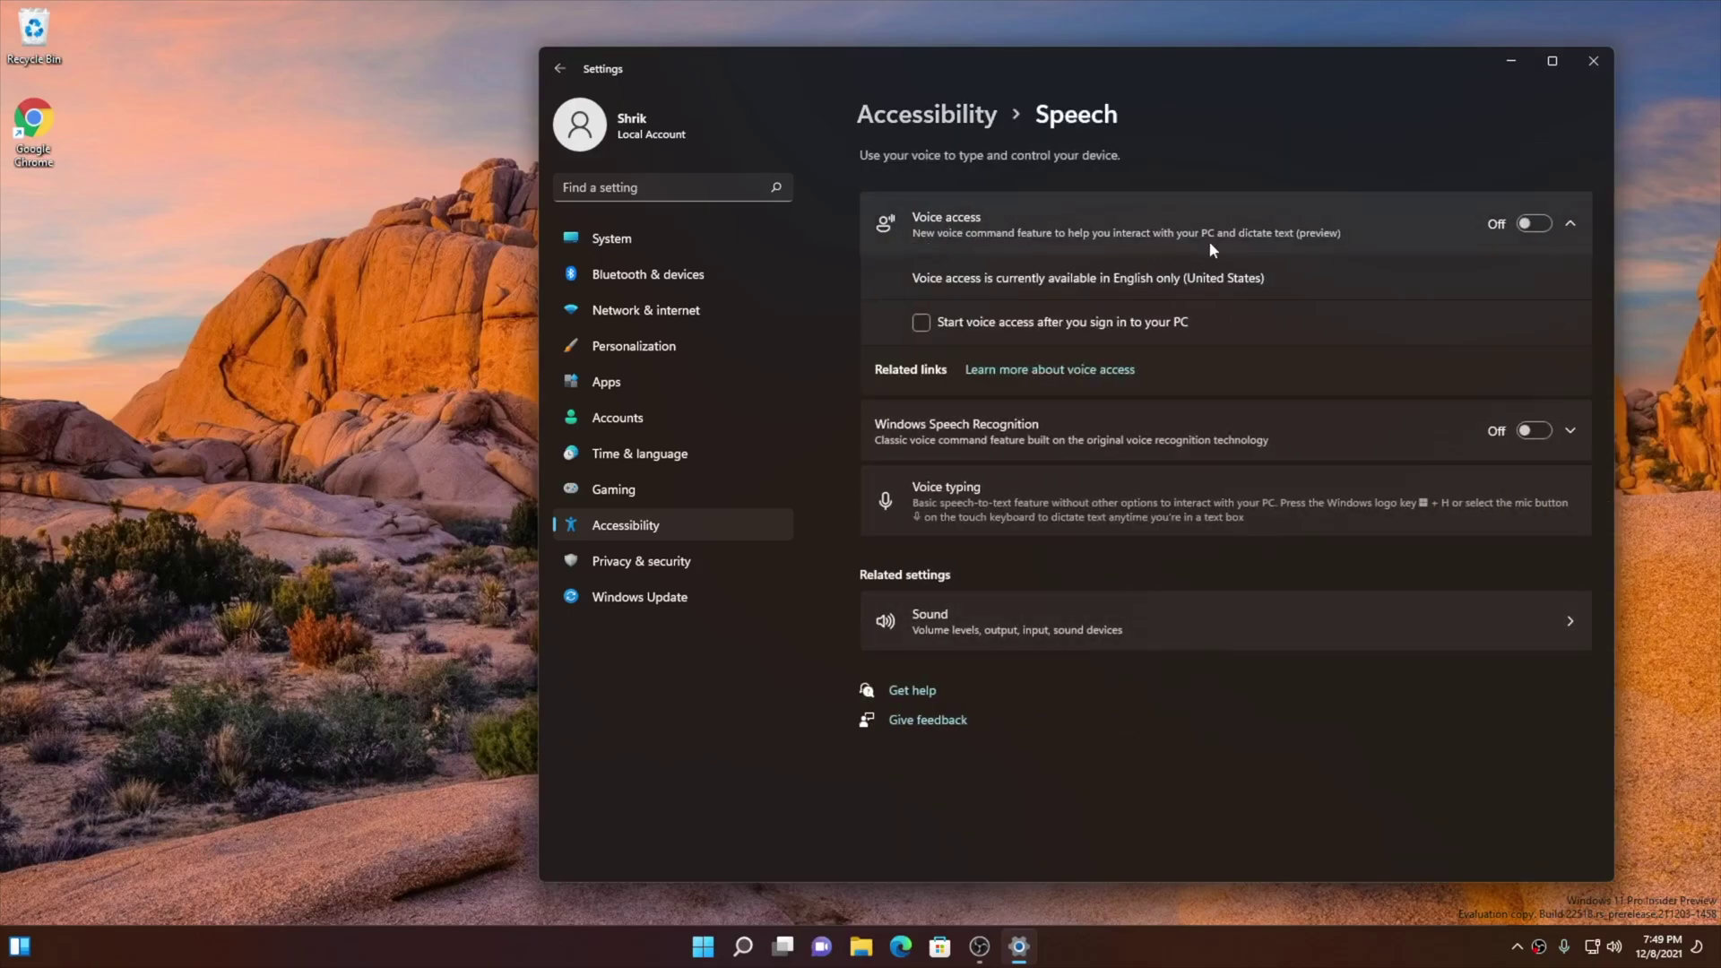
left_click(1533, 223)
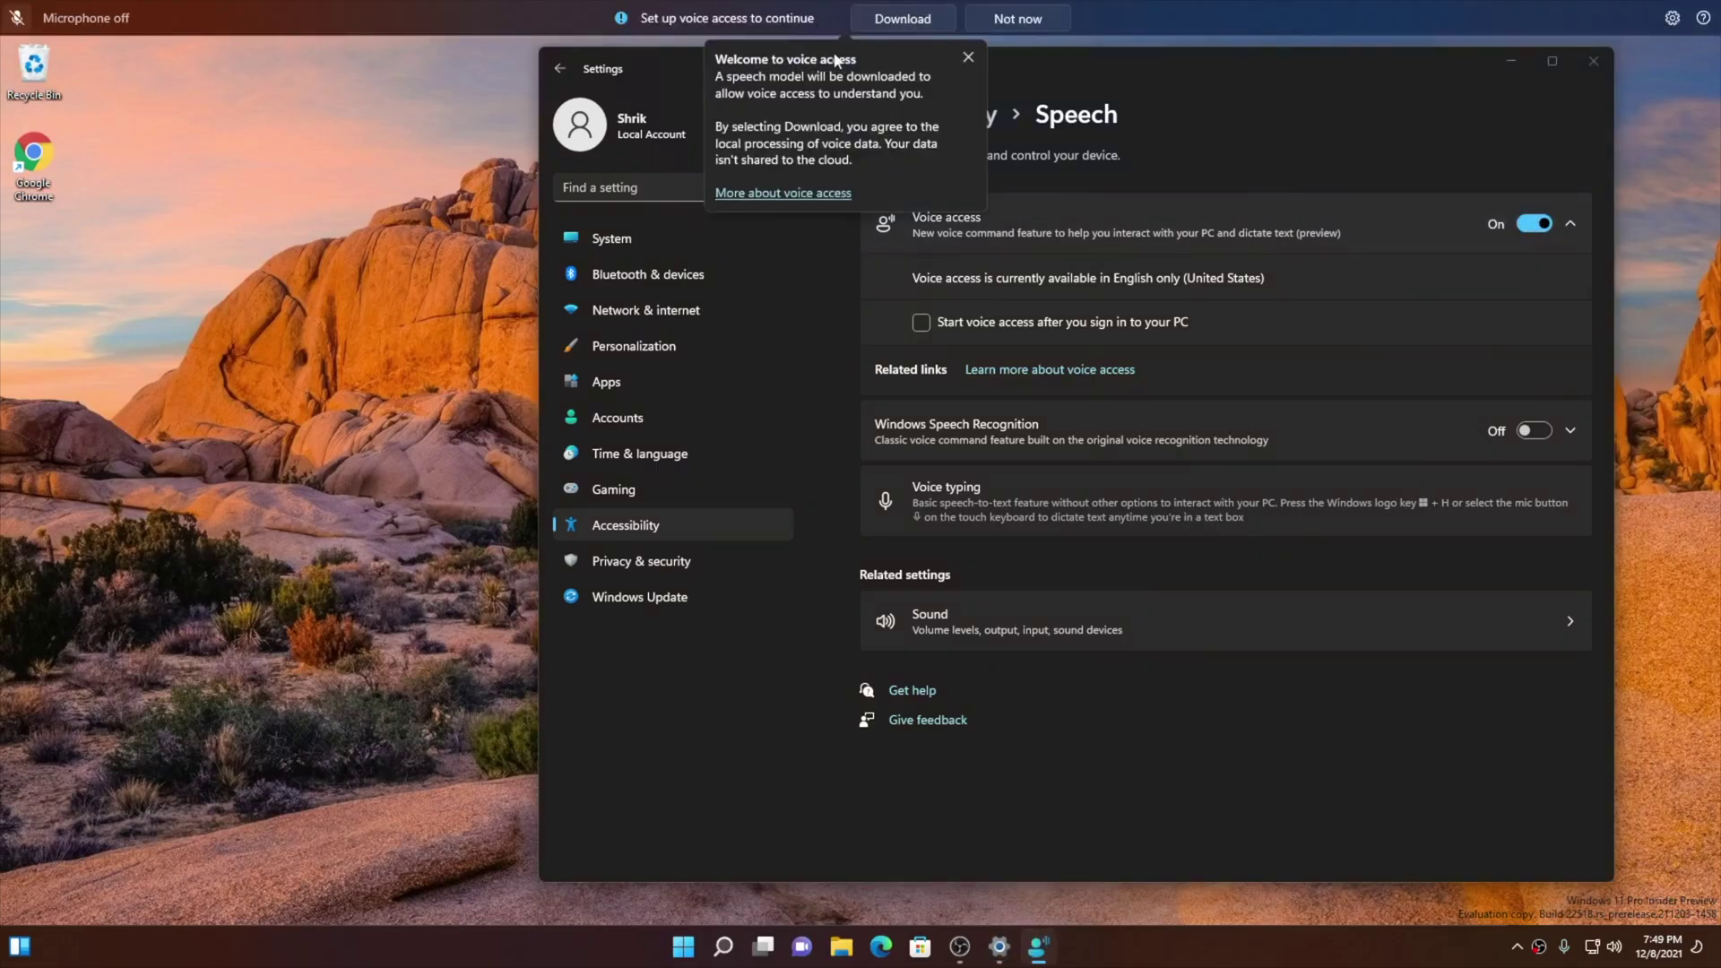
Download the voice access speech model, close the welcome tip, and advance the guide.
left_click(894, 20)
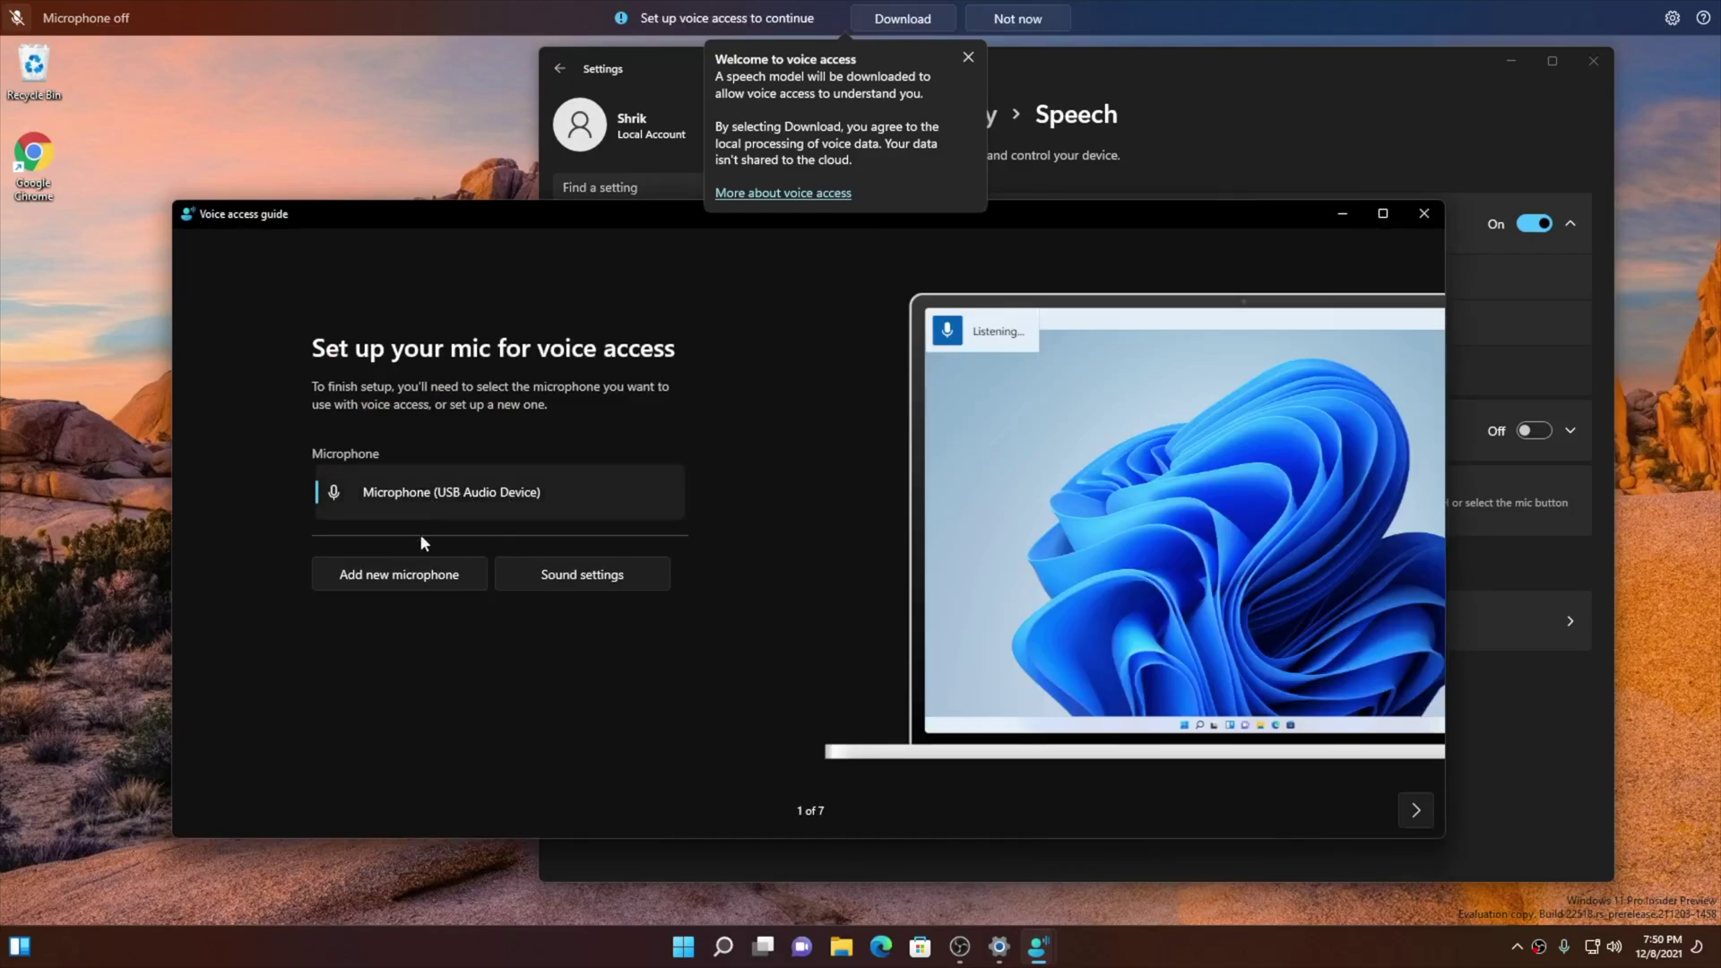
left_click(969, 56)
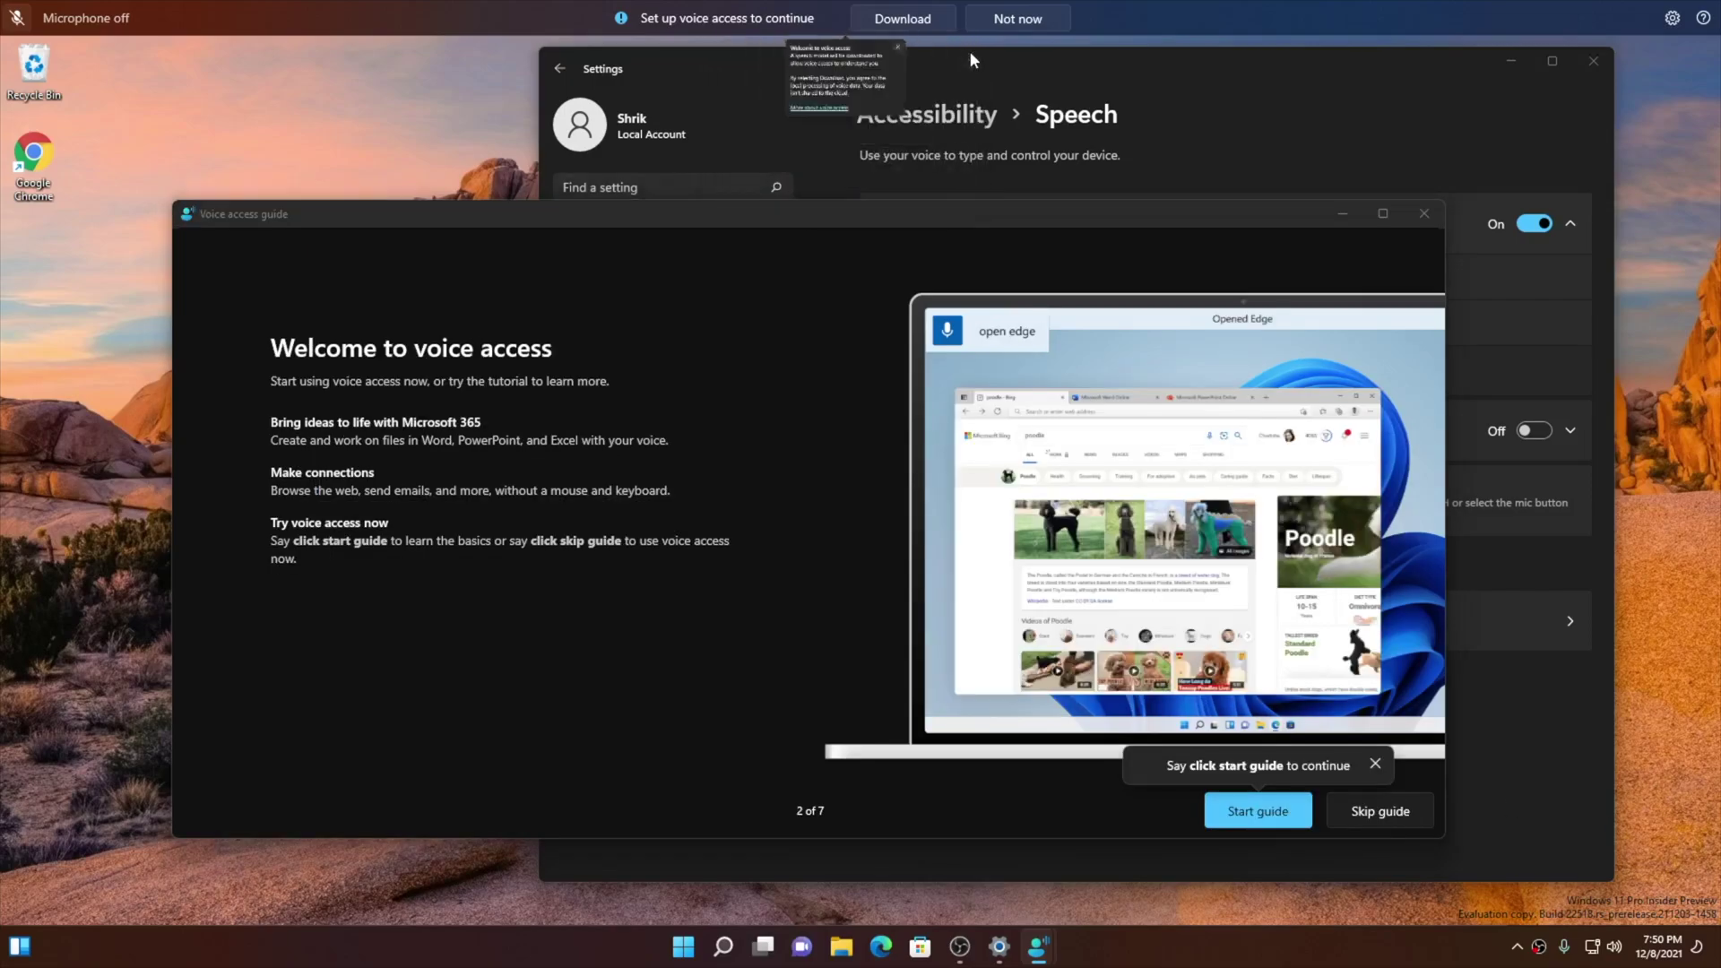
key("Return")
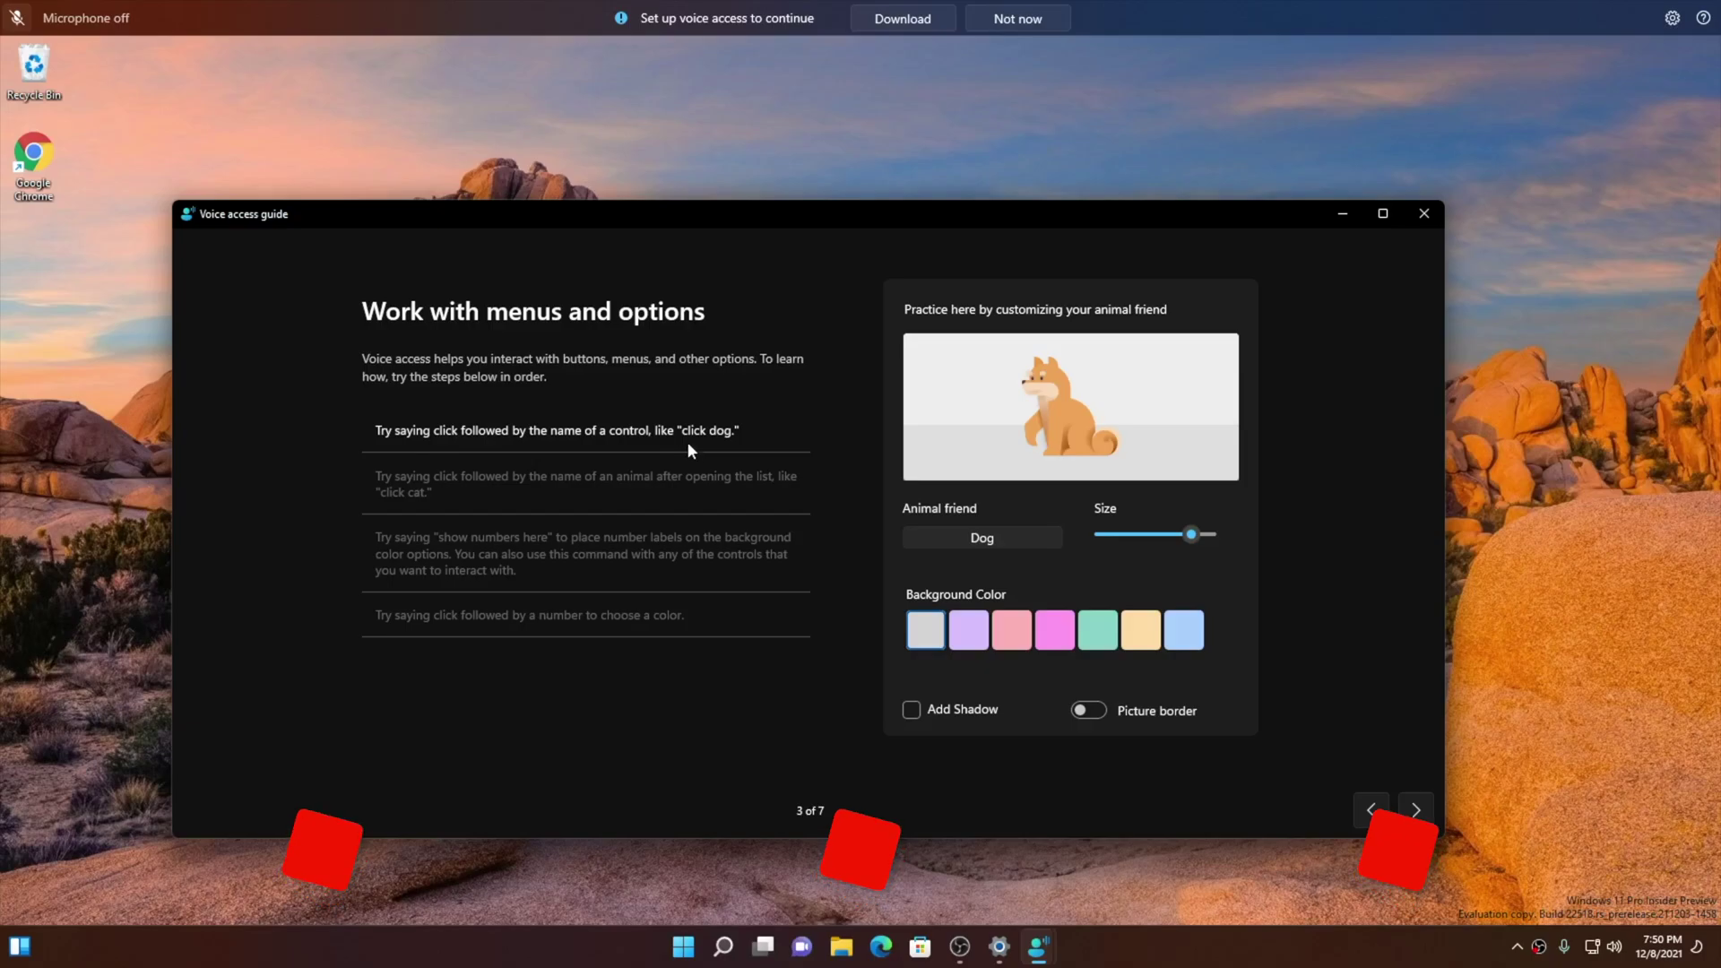
left_click(903, 18)
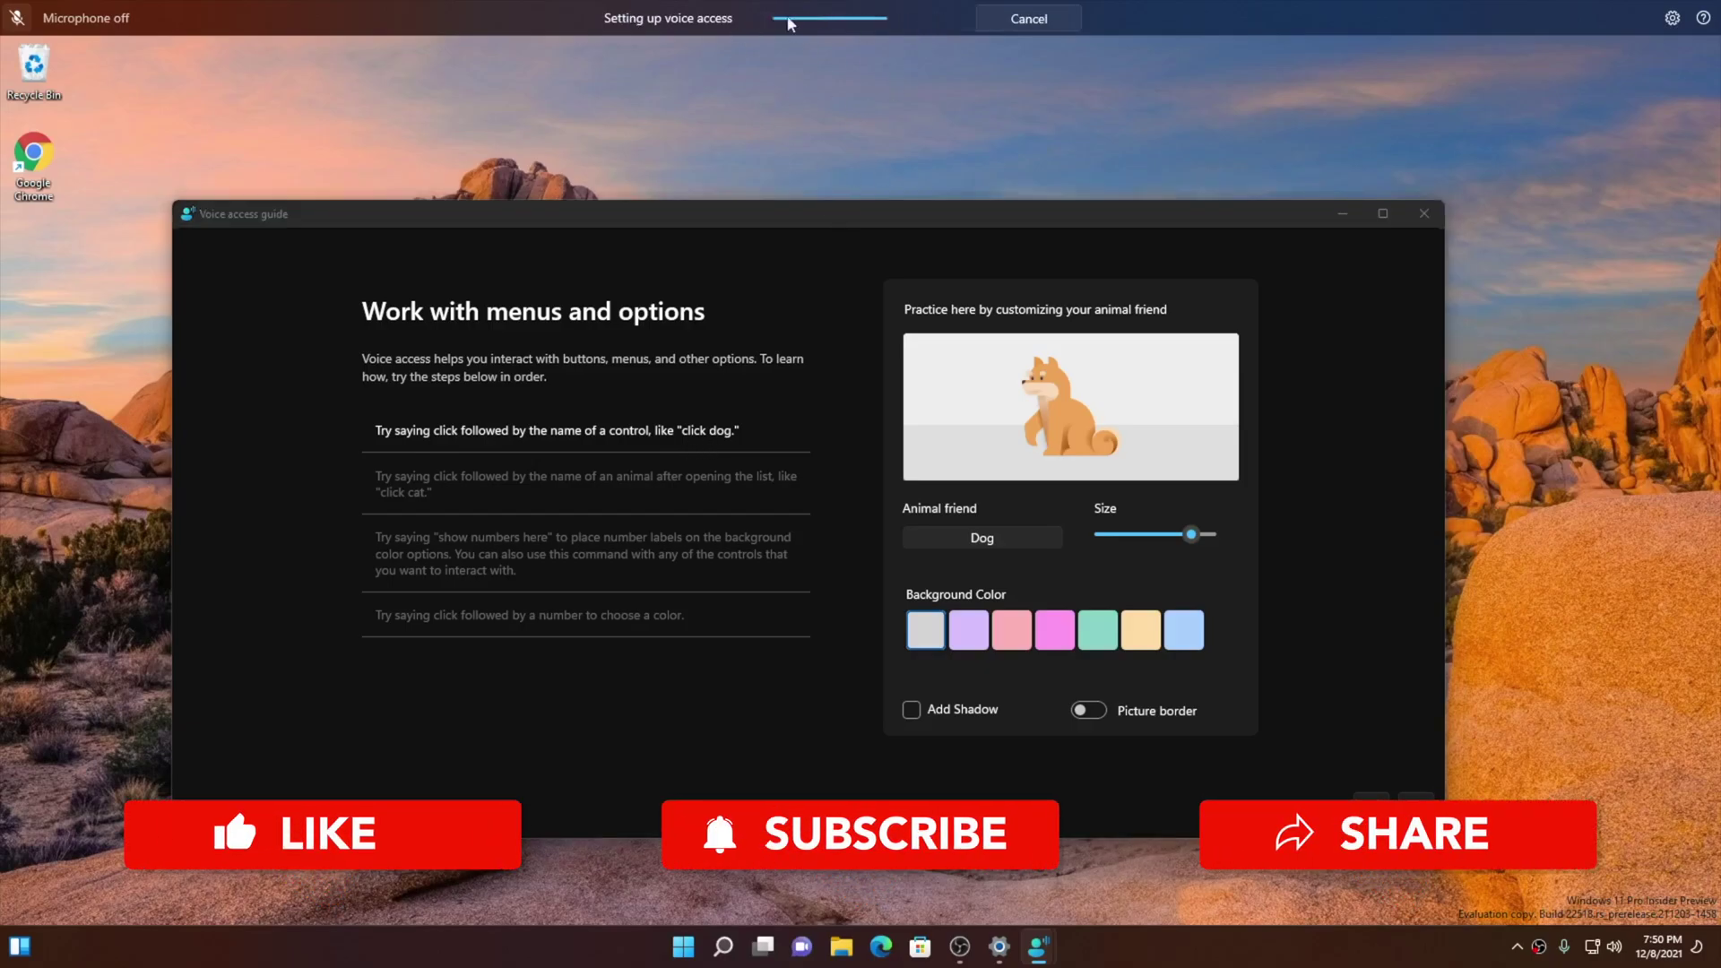